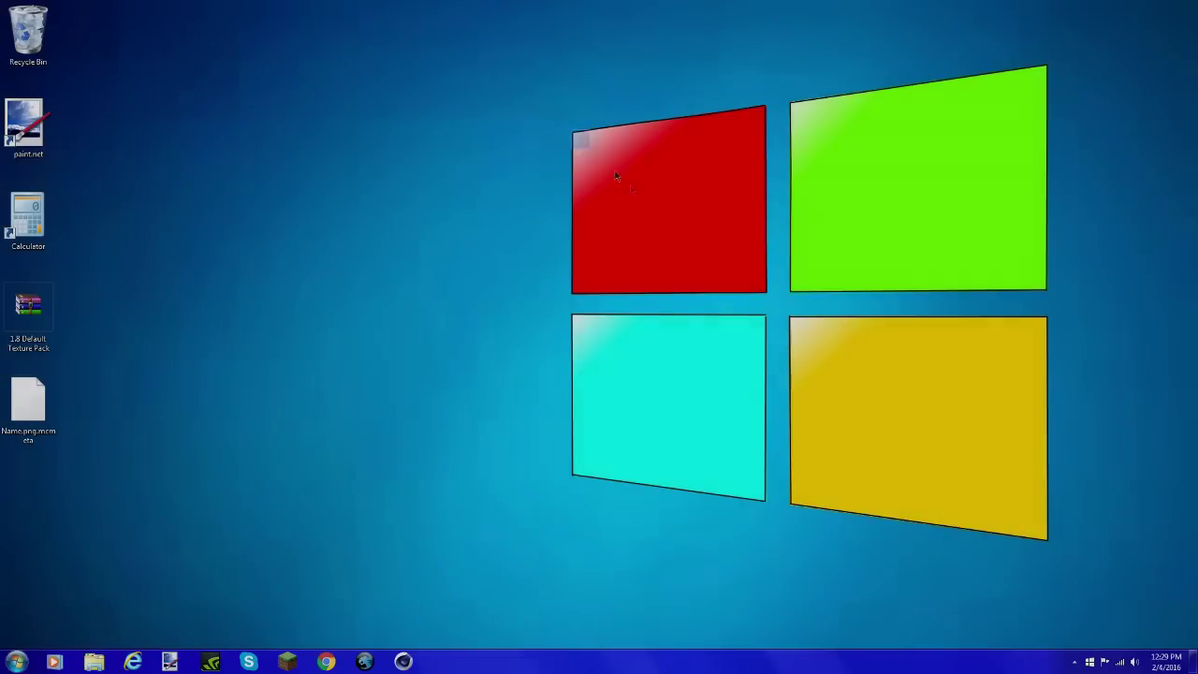
Drag the Calculator and paint.net icons so Calculator comes second in the column and paint.net third.
{"action": "left_click_drag", "start_coordinate": [571, 131], "coordinate": [1061, 483]}
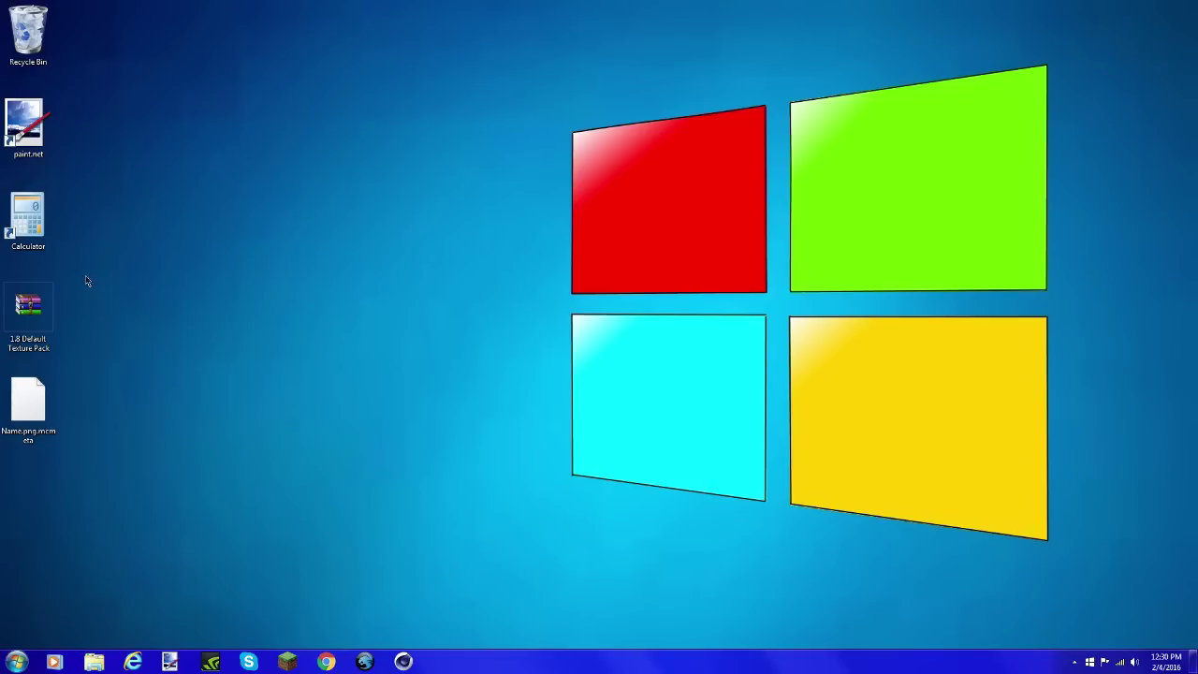
{"action": "mouse_move", "coordinate": [28, 217]}
{"action": "left_mouse_down"}
{"action": "mouse_move", "coordinate": [83, 129]}
{"action": "mouse_move", "coordinate": [52, 136]}
{"action": "mouse_move", "coordinate": [65, 156]}
{"action": "mouse_move", "coordinate": [11, 153]}
{"action": "left_mouse_up"}
{"action": "mouse_move", "coordinate": [90, 203]}
{"action": "left_mouse_down"}
{"action": "mouse_move", "coordinate": [21, 296]}
{"action": "mouse_move", "coordinate": [26, 420]}
{"action": "left_mouse_up"}
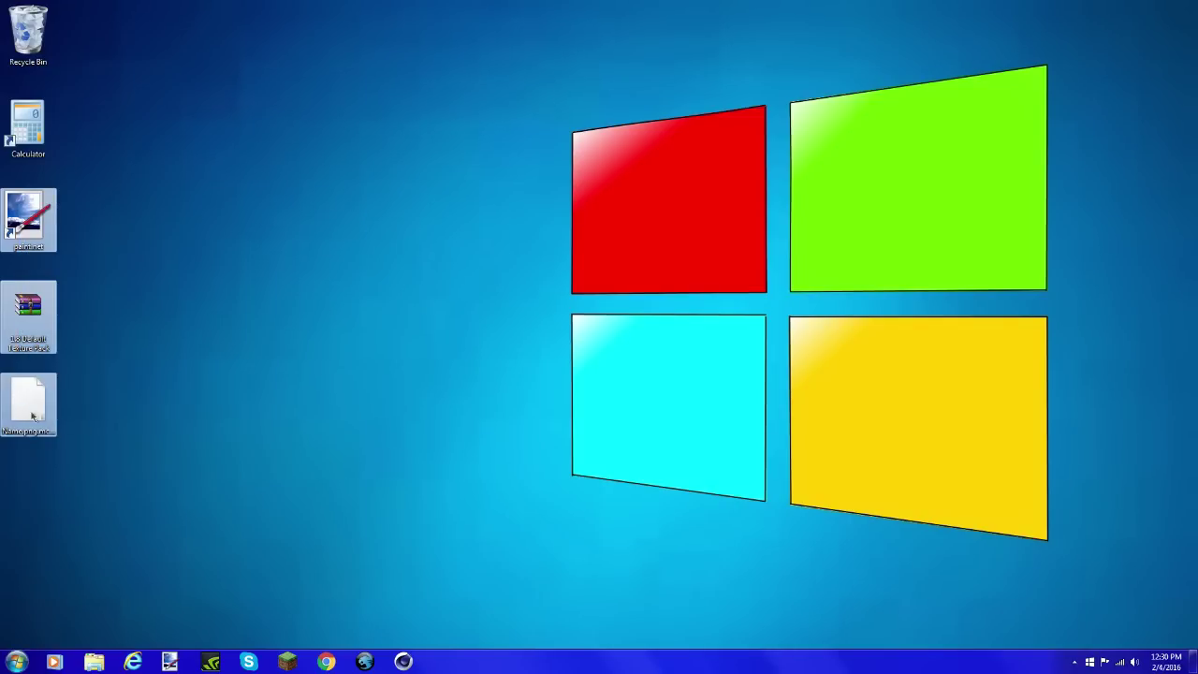
{"action": "left_click", "coordinate": [36, 423]}
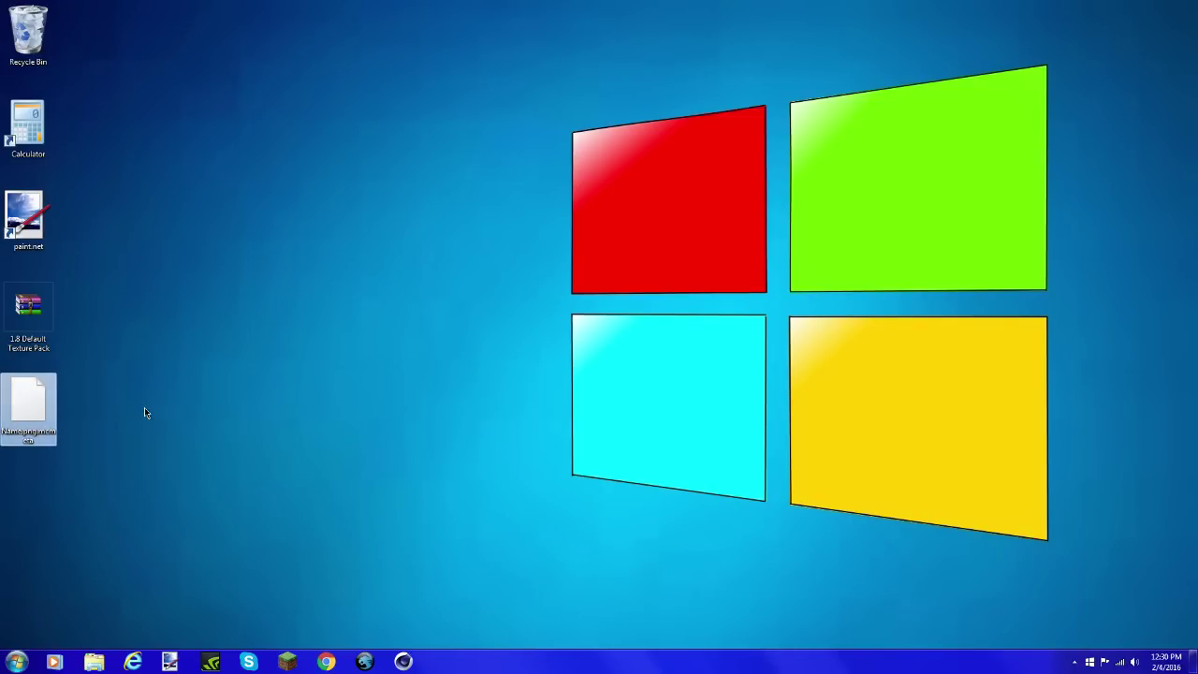
{"action": "right_click", "coordinate": [26, 416]}
{"action": "left_click", "coordinate": [54, 166]}
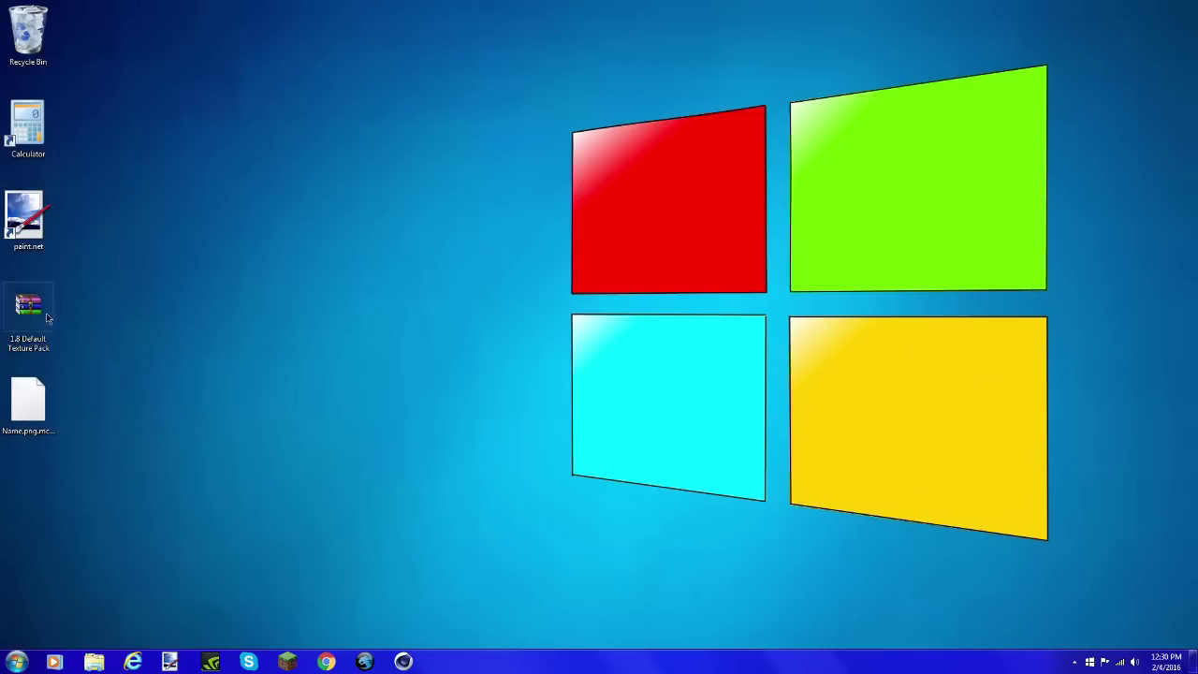
{"action": "double_click", "coordinate": [46, 319]}
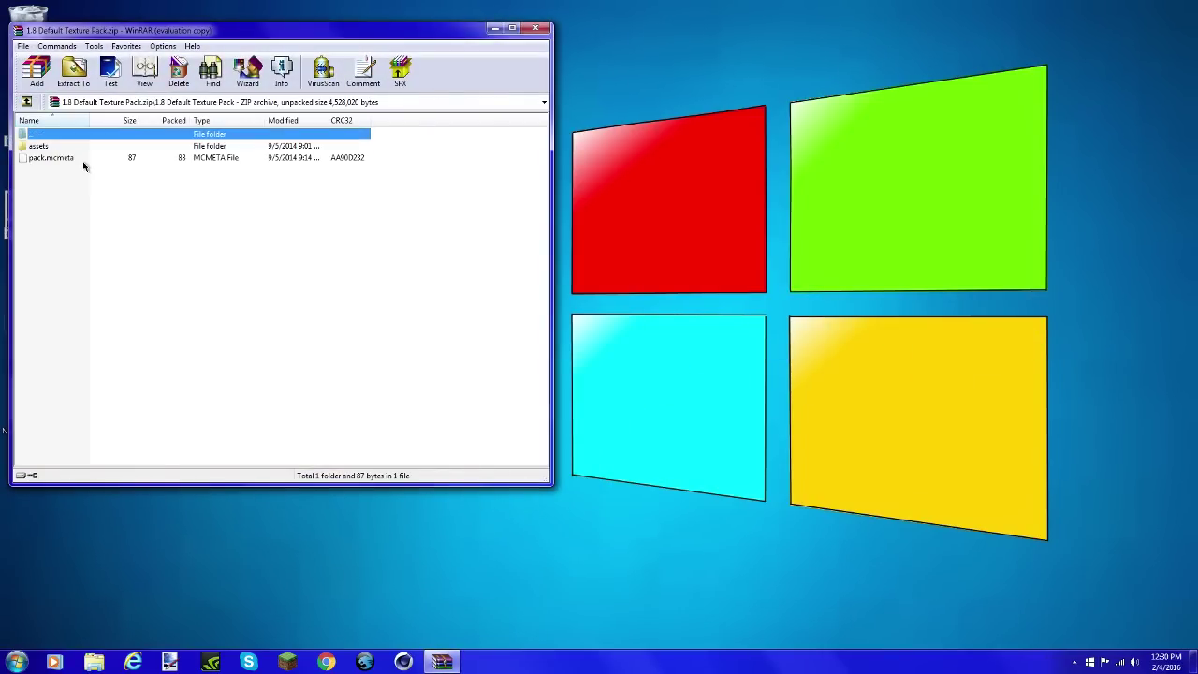
Dismiss WinRAR's licence reminder and its buy-WinRAR page.
{"action": "left_click", "coordinate": [54, 148]}
{"action": "left_click", "coordinate": [349, 246]}
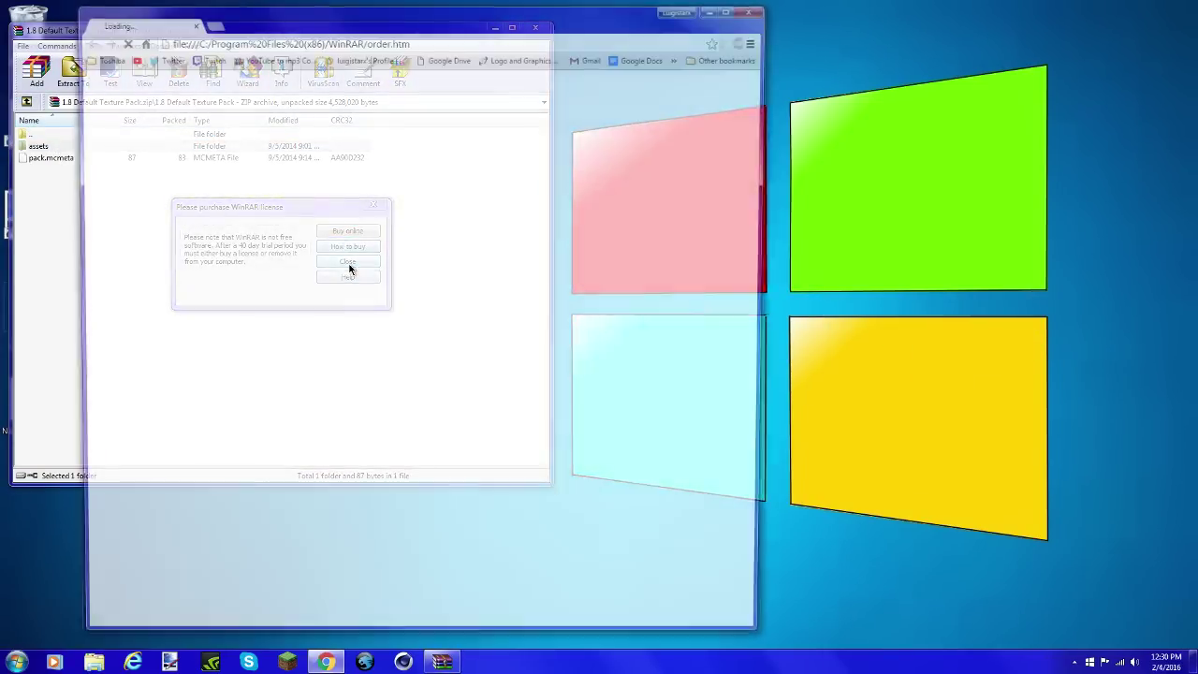
{"action": "key", "text": "ctrl+w"}
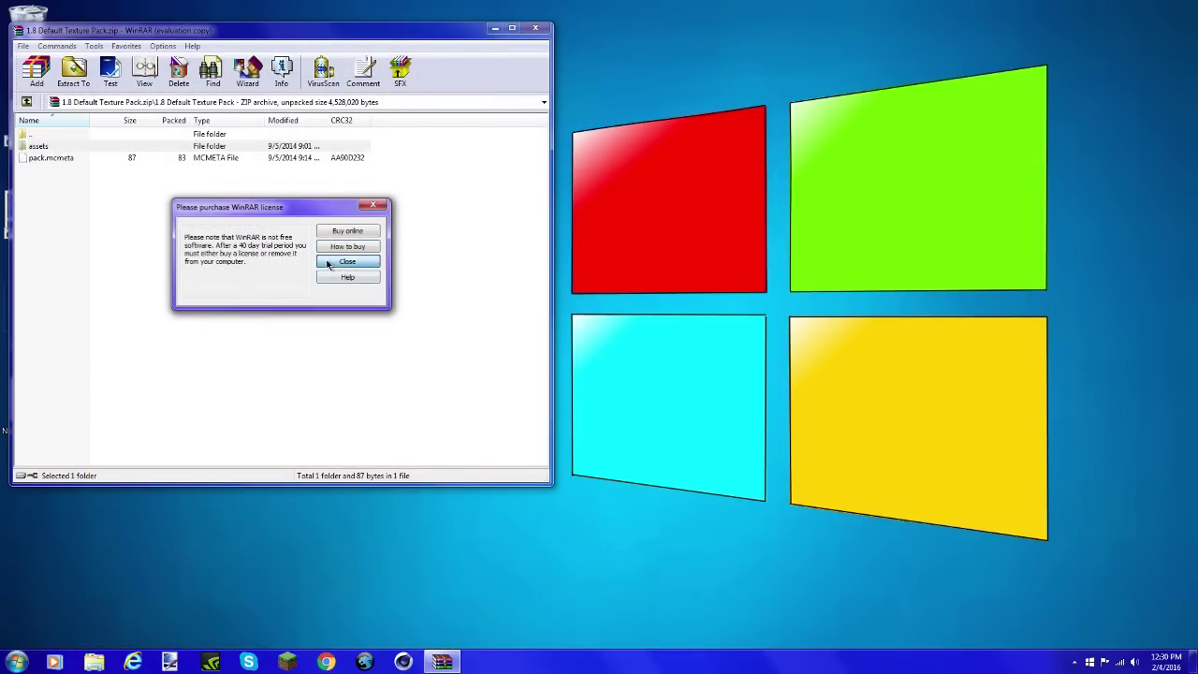
{"action": "left_click", "coordinate": [346, 262]}
Extract apple_golden.png from assets\minecraft\textures\items to the desktop and close WinRAR.
{"action": "double_click", "coordinate": [49, 152]}
{"action": "double_click", "coordinate": [49, 150]}
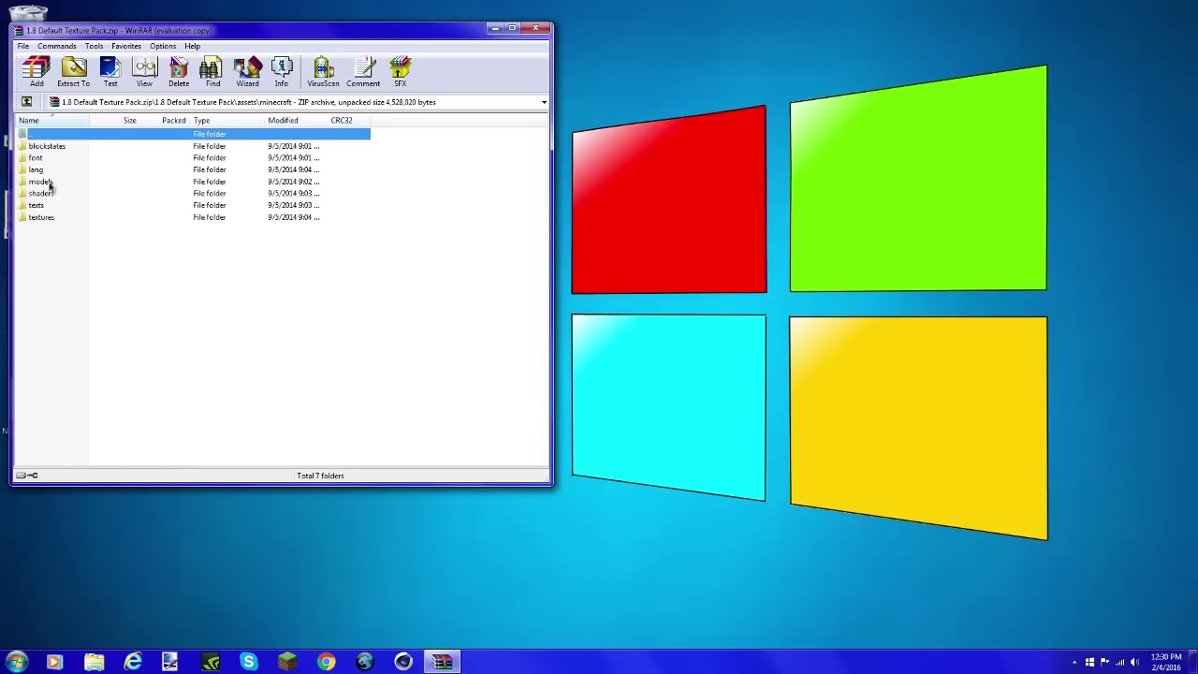
{"action": "double_click", "coordinate": [33, 219]}
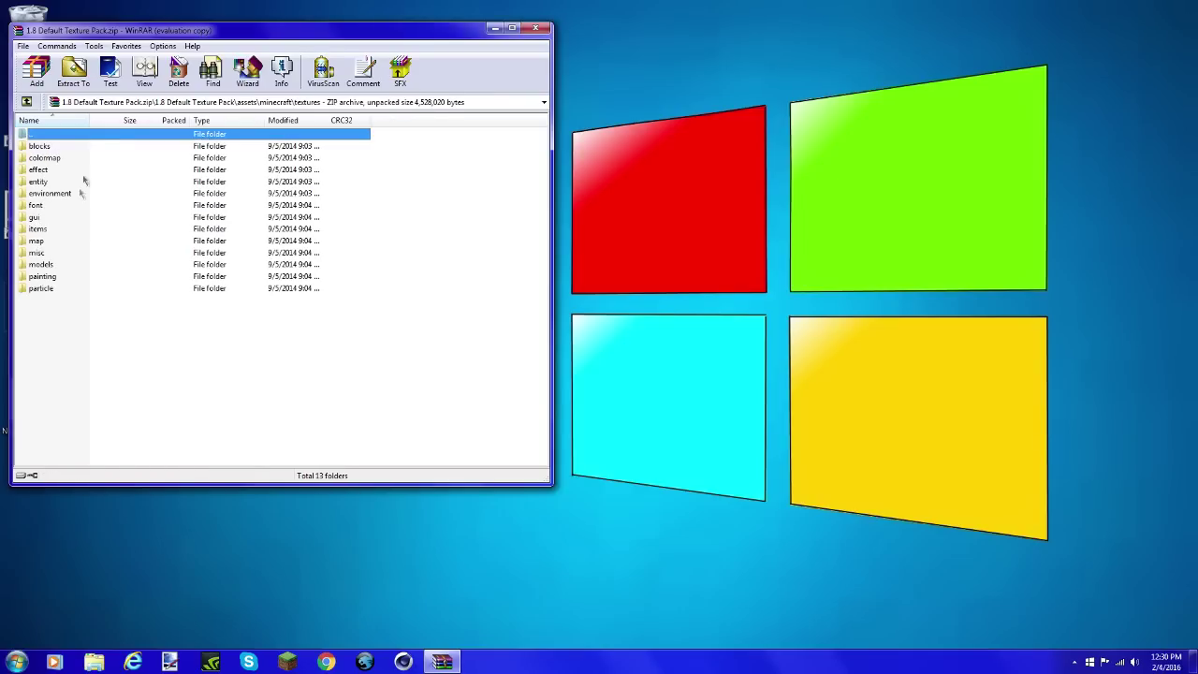
{"action": "double_click", "coordinate": [41, 230]}
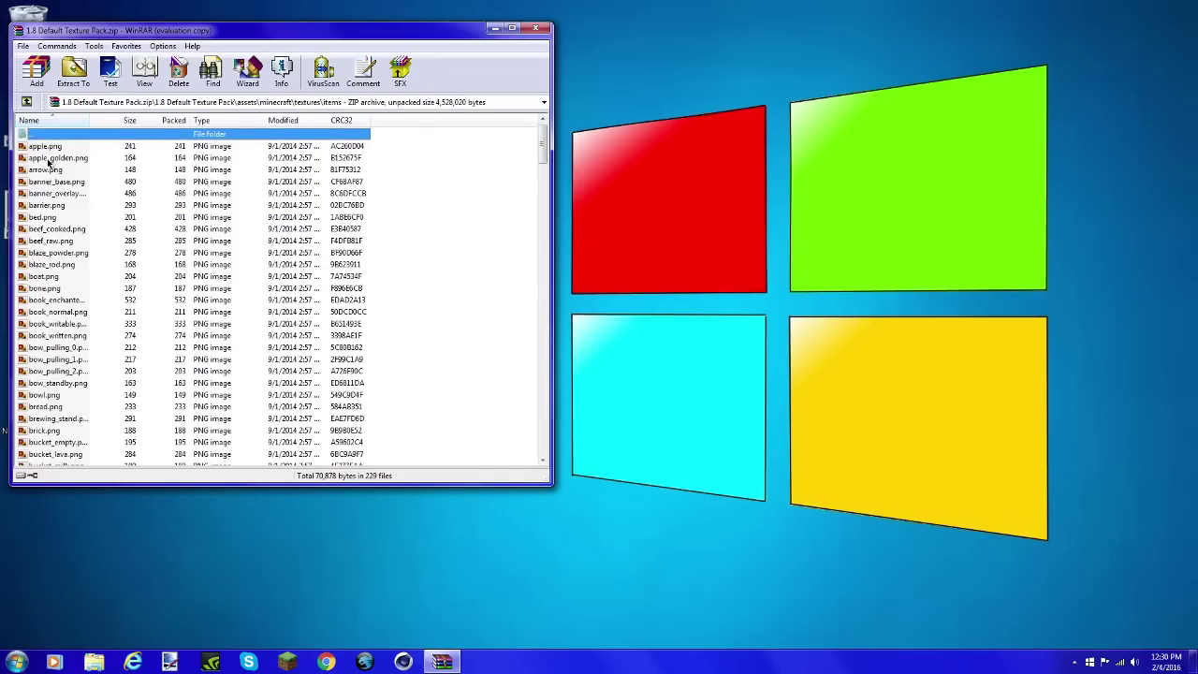
{"action": "left_click_drag", "start_coordinate": [49, 159], "coordinate": [648, 178]}
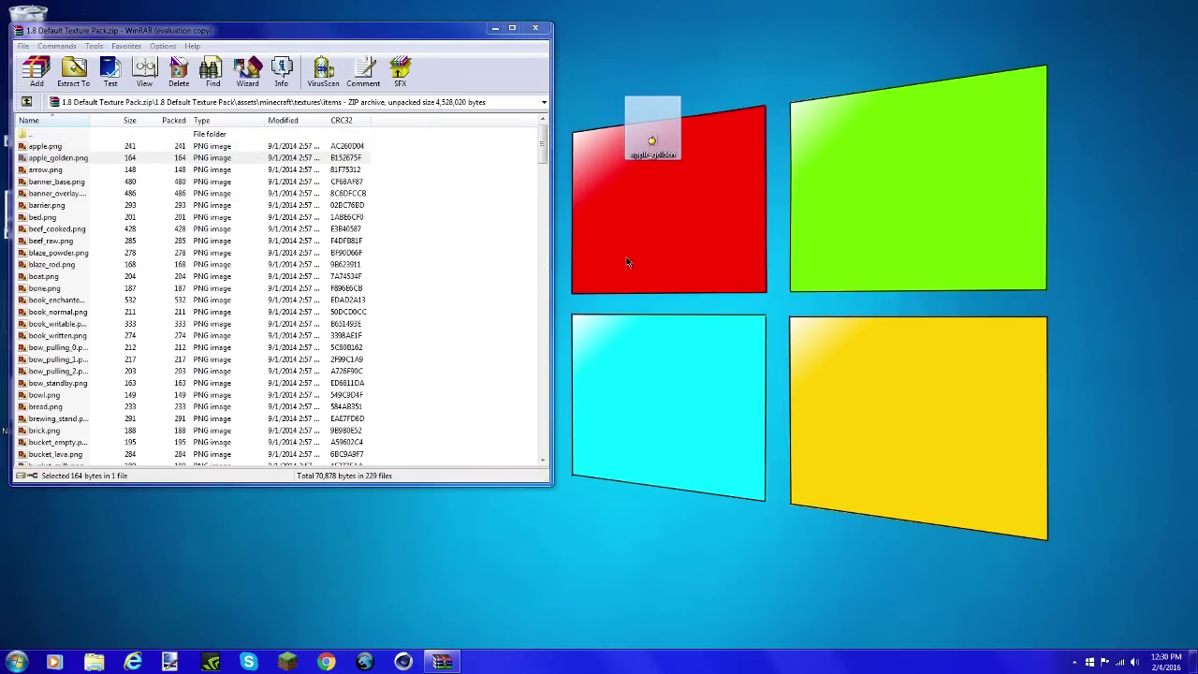
{"action": "left_click", "coordinate": [534, 28]}
{"action": "left_click_drag", "start_coordinate": [645, 143], "coordinate": [221, 256]}
Place apple_golden beside the shortcuts, launch paint.net, discard the blank image unsaved, and quit.
{"action": "left_click", "coordinate": [259, 257]}
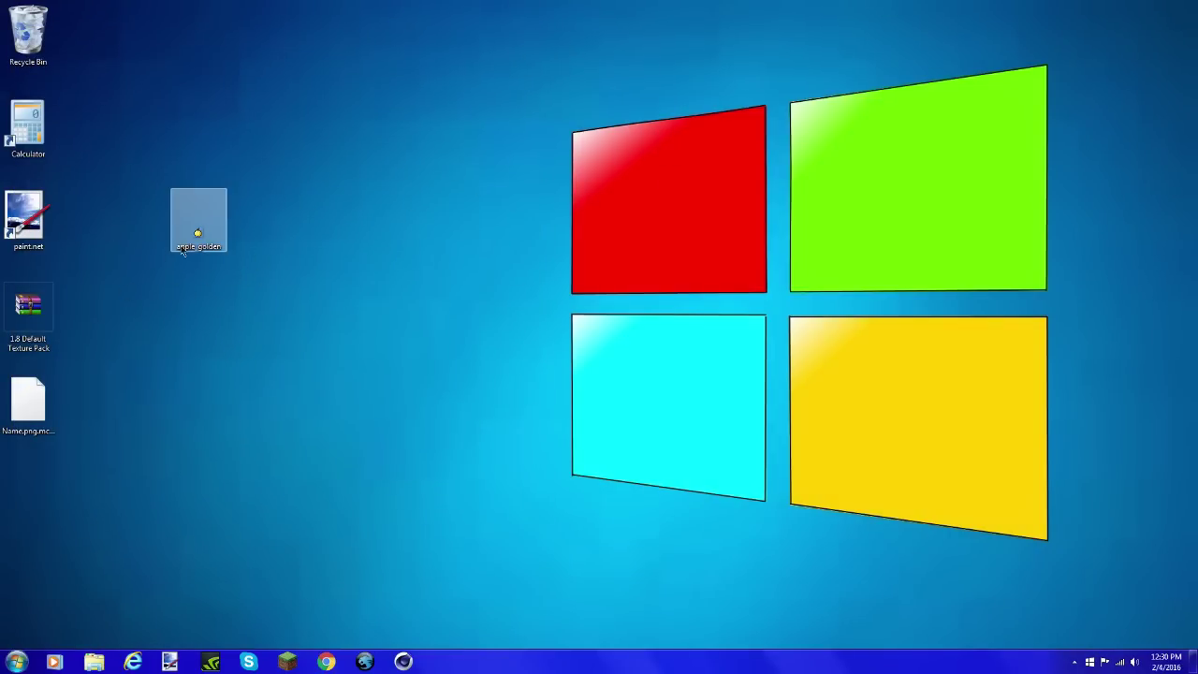
{"action": "left_click", "coordinate": [29, 236]}
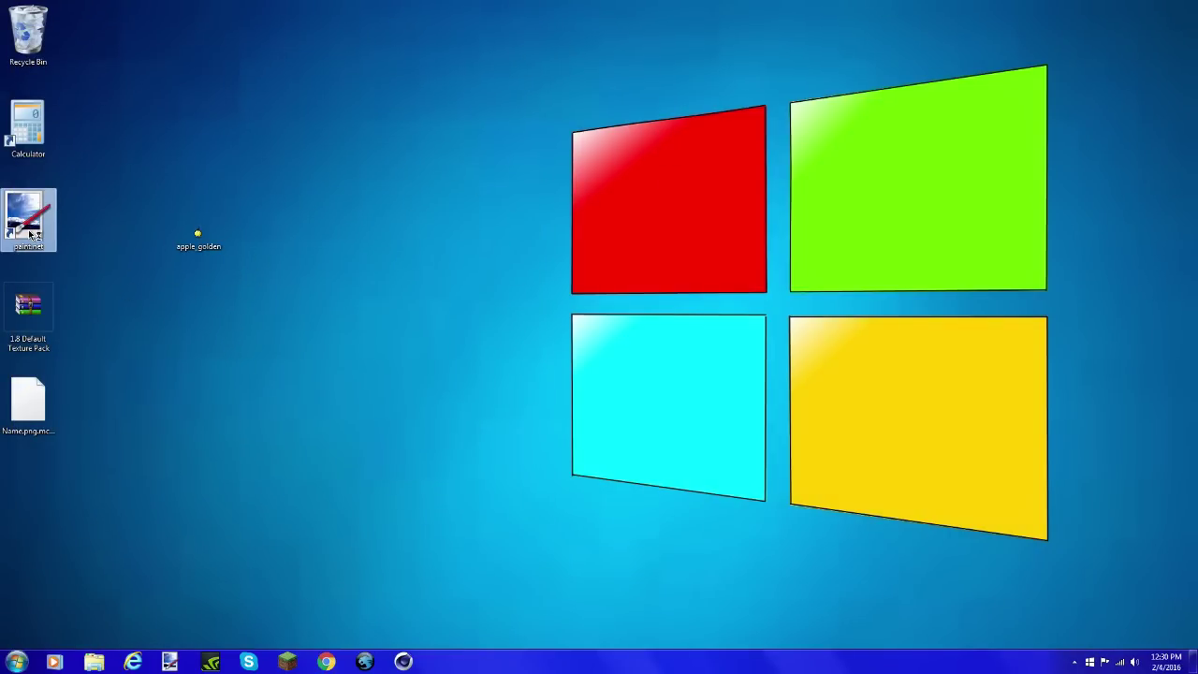
{"action": "double_click", "coordinate": [11, 249]}
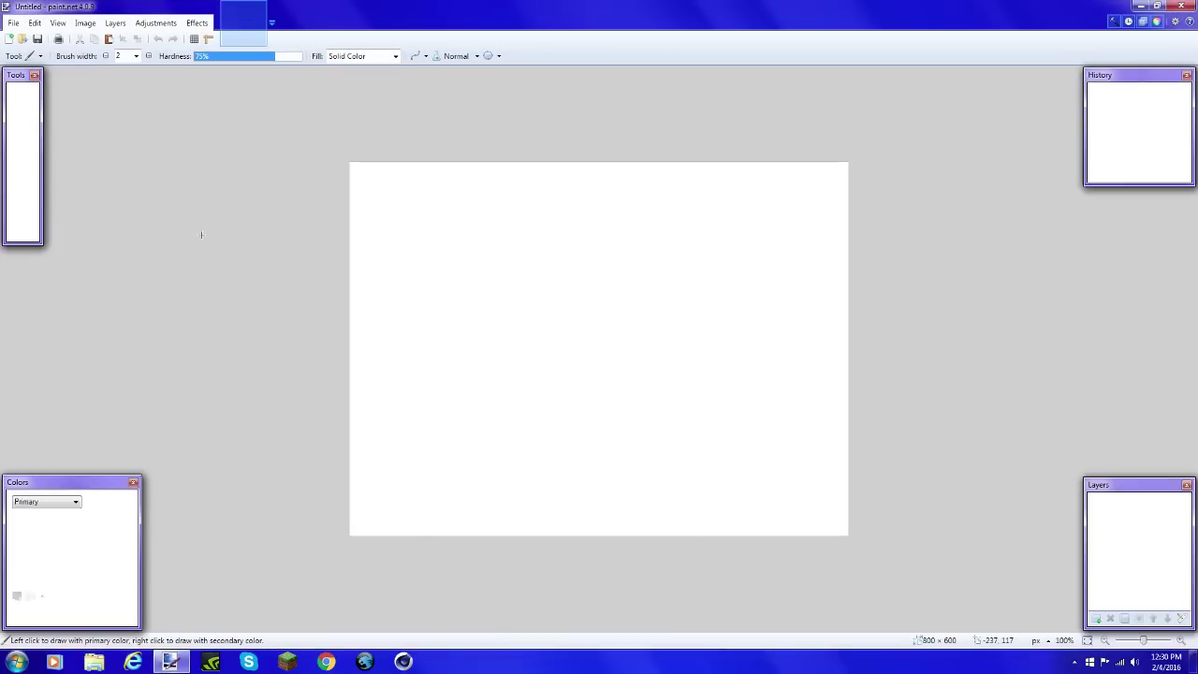
{"action": "left_click", "coordinate": [241, 15]}
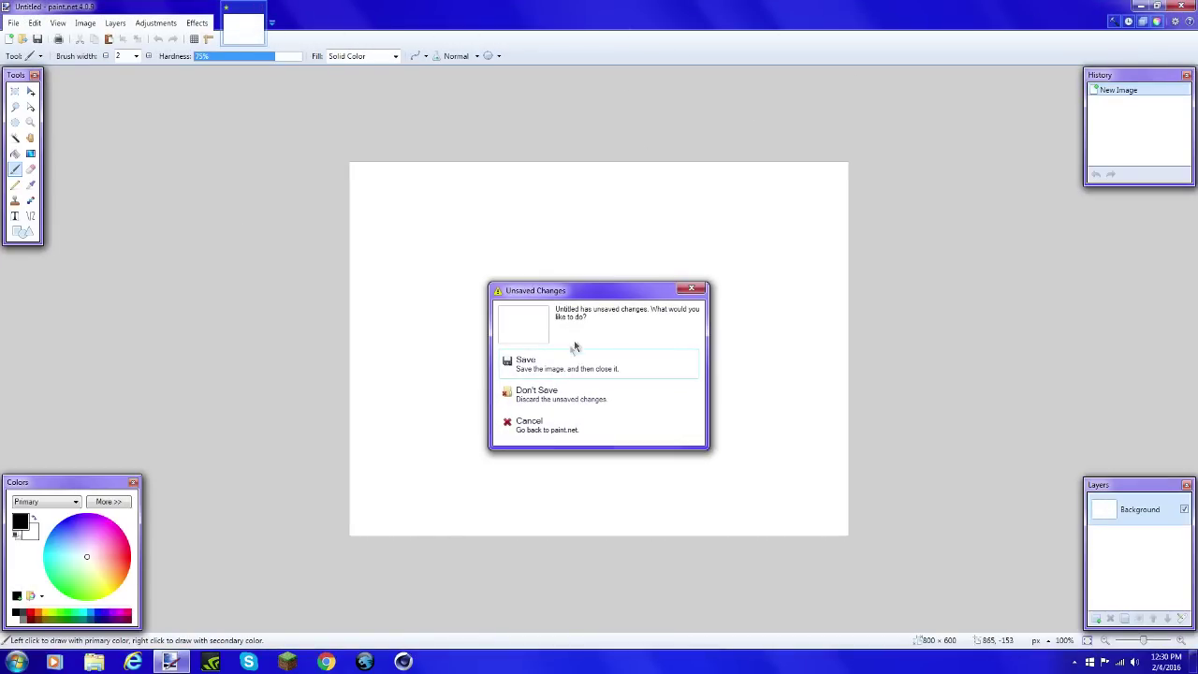
{"action": "left_click", "coordinate": [549, 399]}
{"action": "left_click", "coordinate": [1181, 5]}
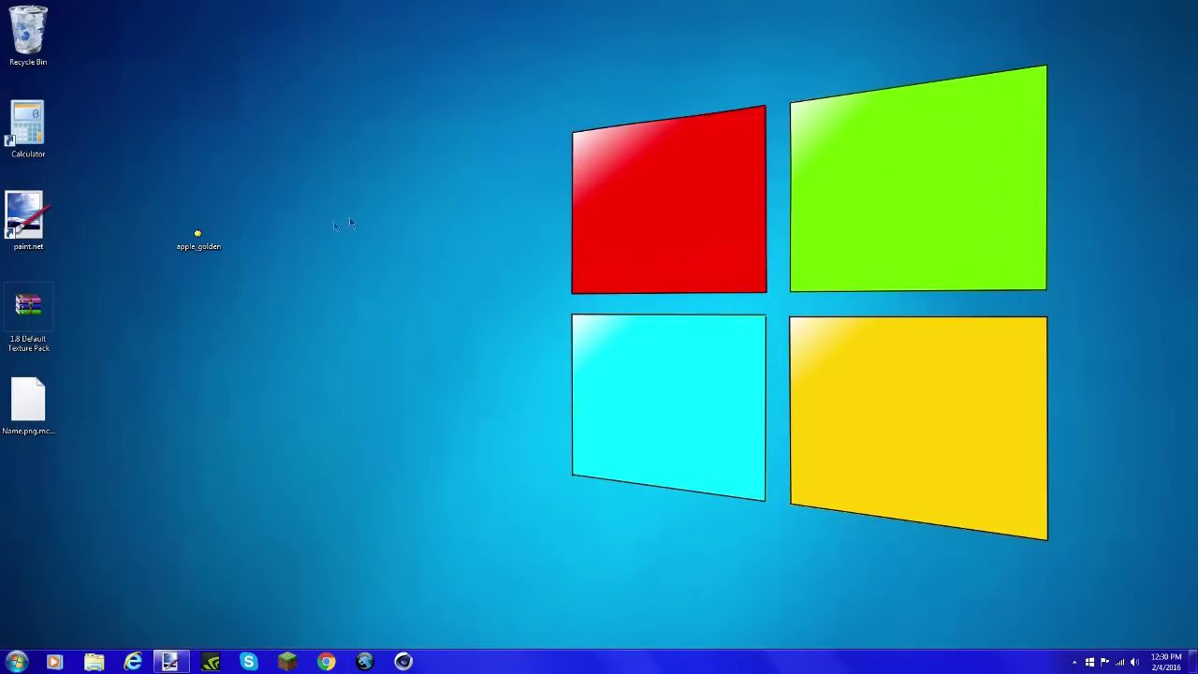
Open apple_golden.png in paint.net, zoom in, select the whole apple, and start a new image.
{"action": "mouse_move", "coordinate": [192, 234]}
{"action": "left_mouse_down"}
{"action": "mouse_move", "coordinate": [225, 588]}
{"action": "mouse_move", "coordinate": [169, 661]}
{"action": "left_mouse_up"}
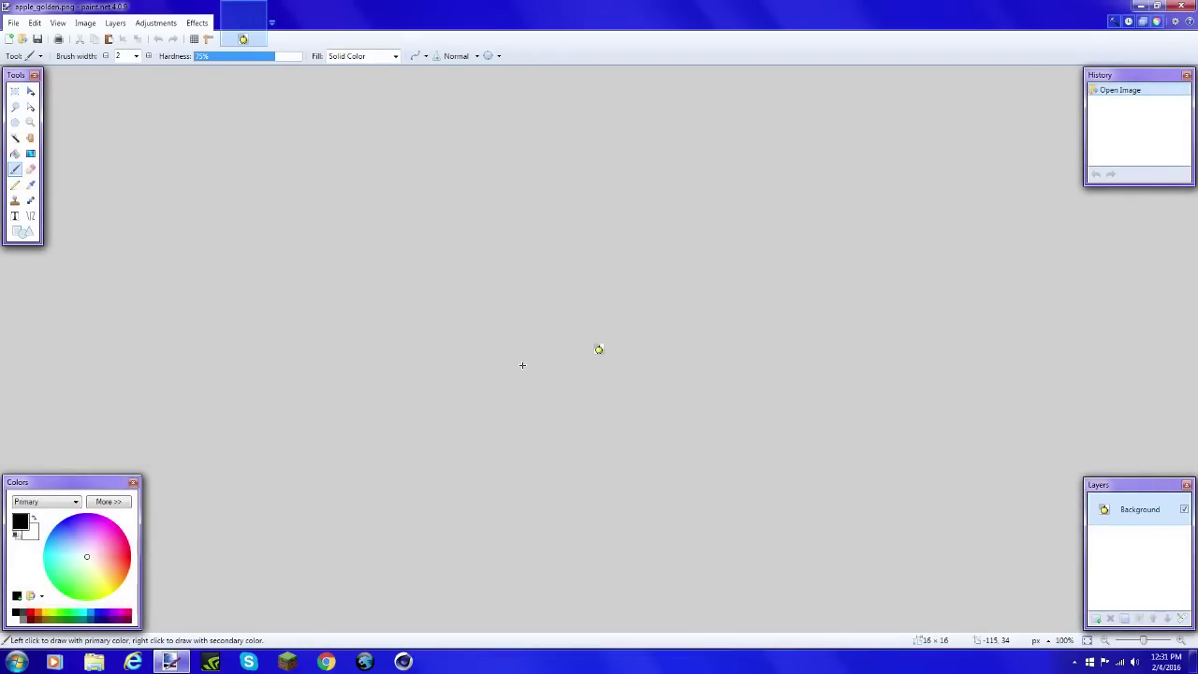
{"action": "scroll", "coordinate": [522, 365], "scroll_direction": "up", "scroll_amount": 10}
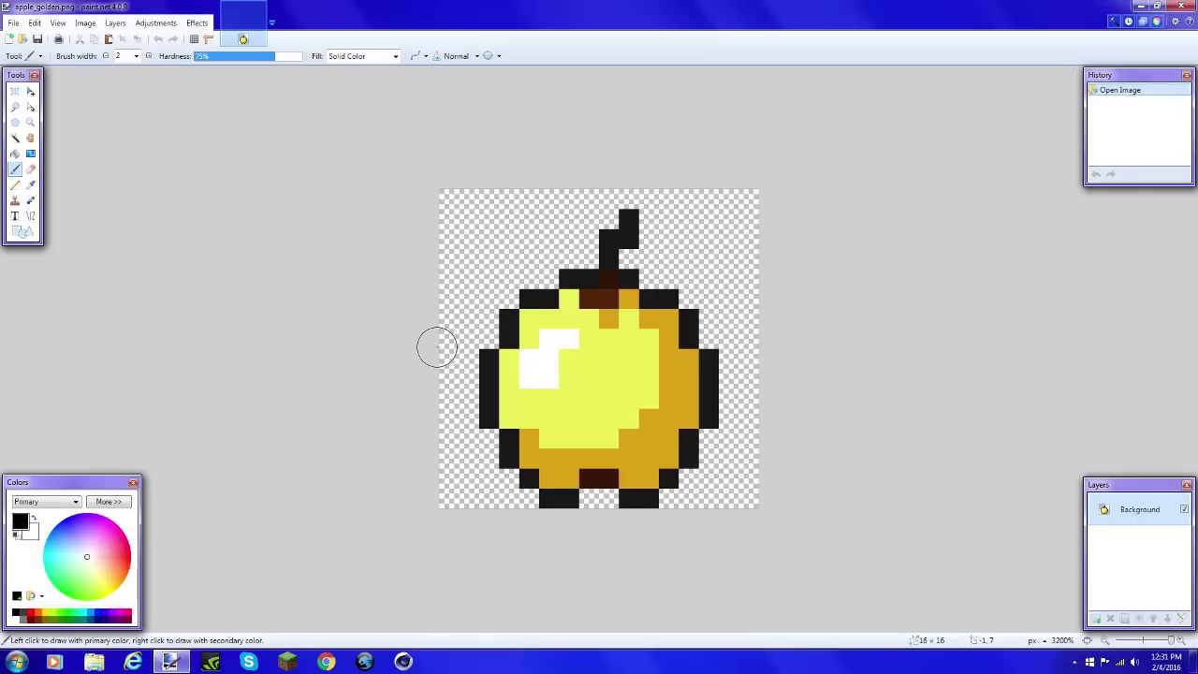
{"action": "key", "text": "ctrl+a"}
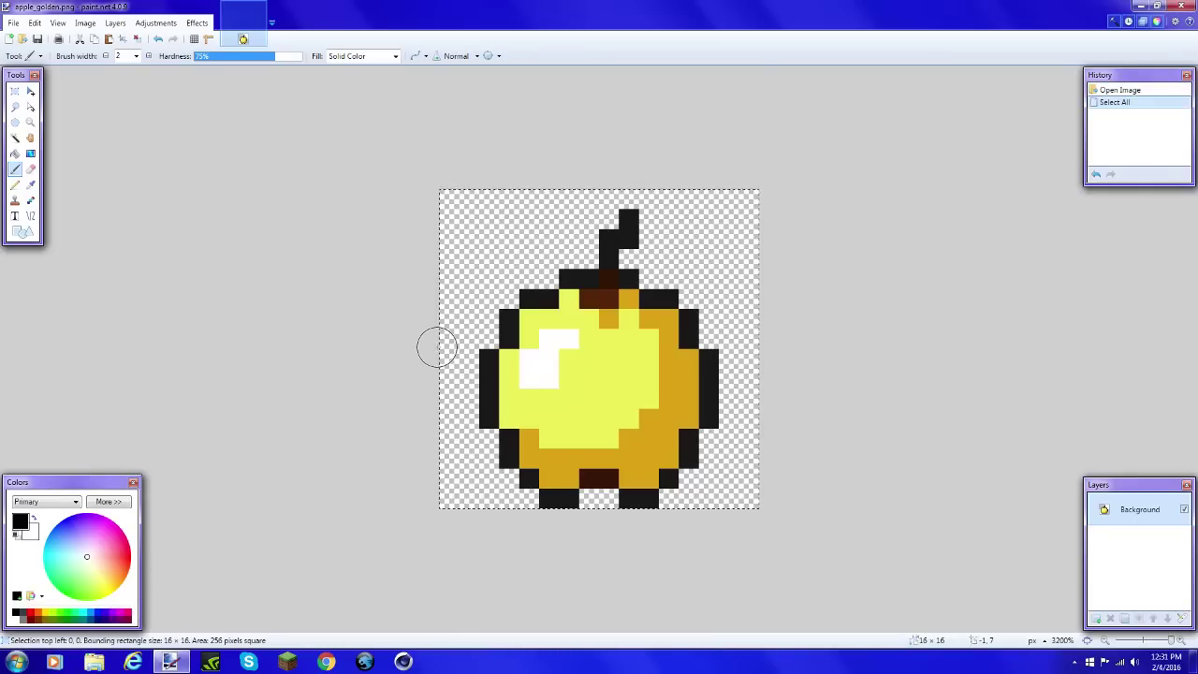
{"action": "key", "text": "ctrl+n"}
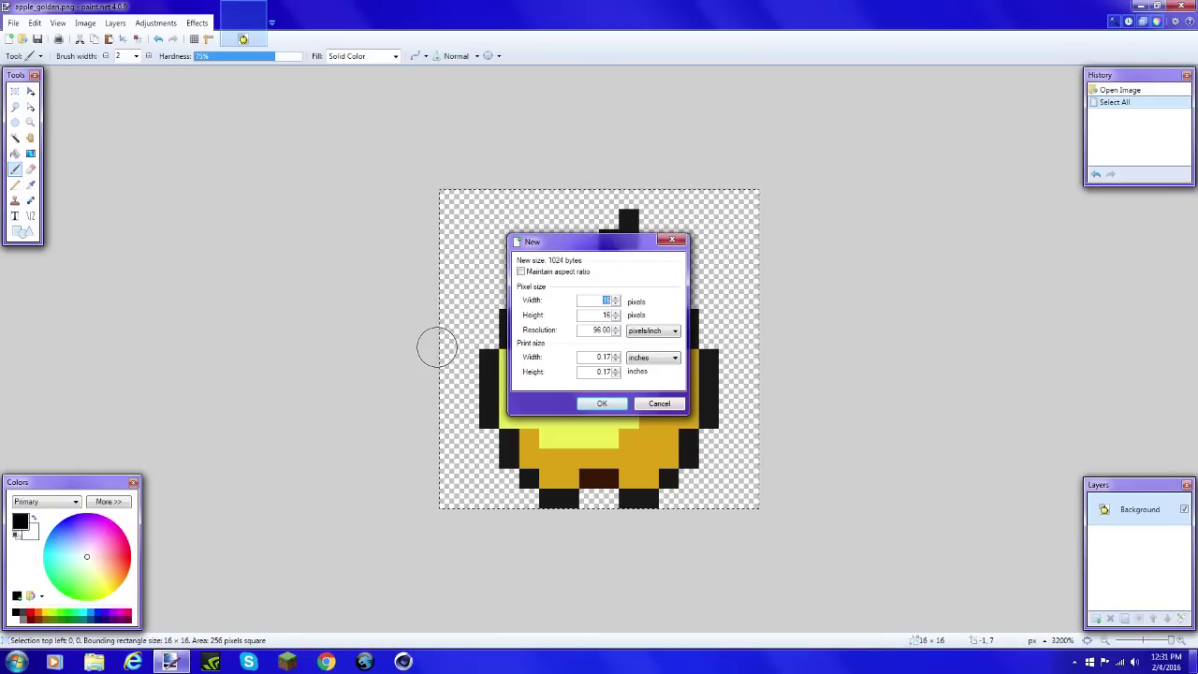
{"action": "left_click", "coordinate": [1165, 661]}
Compute 16 × 4 = 64 in Calculator for the strip height, then close it.
{"action": "left_click", "coordinate": [1194, 661]}
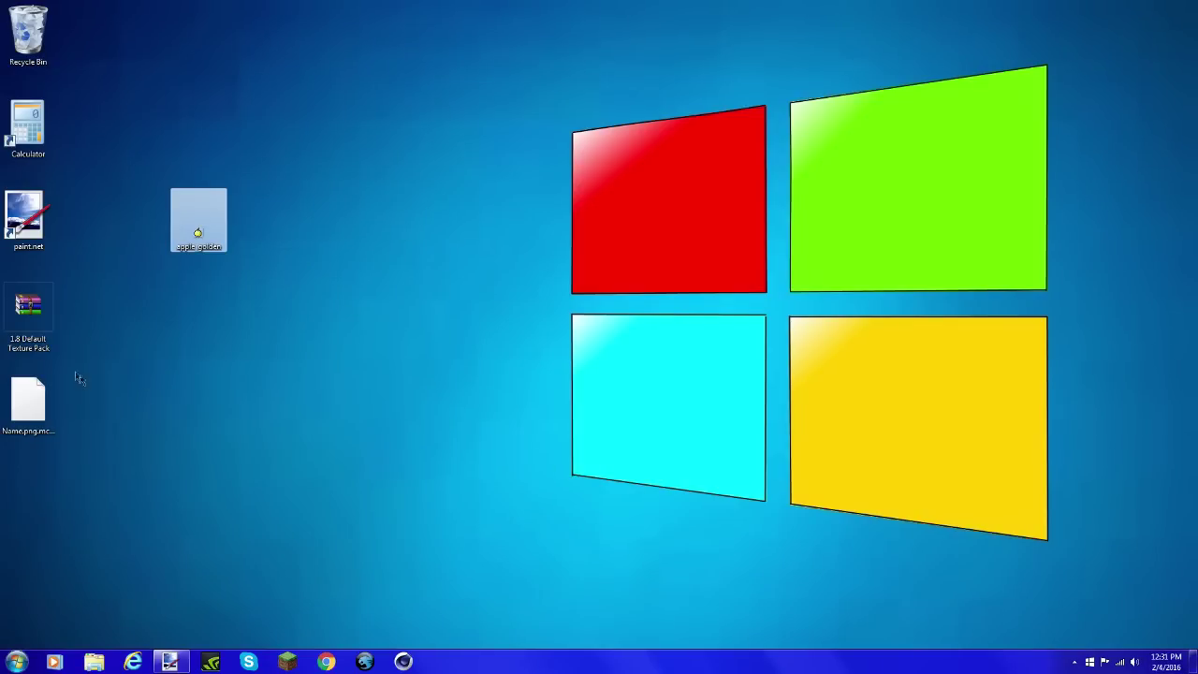
{"action": "double_click", "coordinate": [28, 126]}
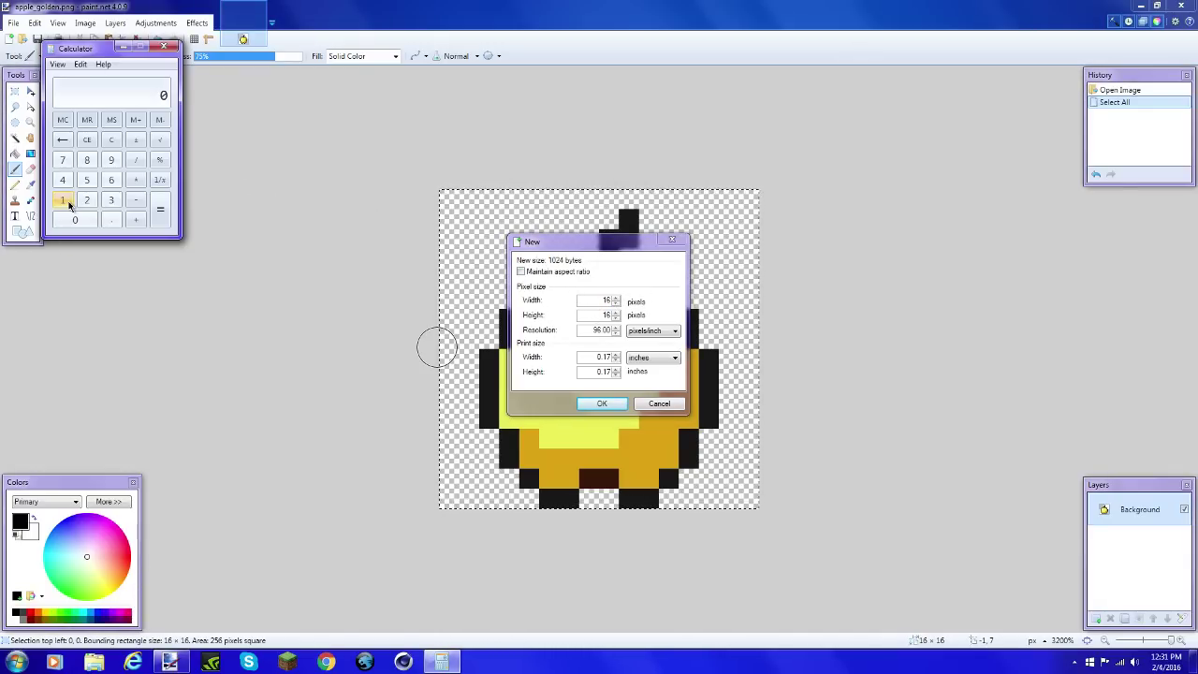
{"action": "left_click", "coordinate": [65, 201]}
{"action": "left_click", "coordinate": [118, 182]}
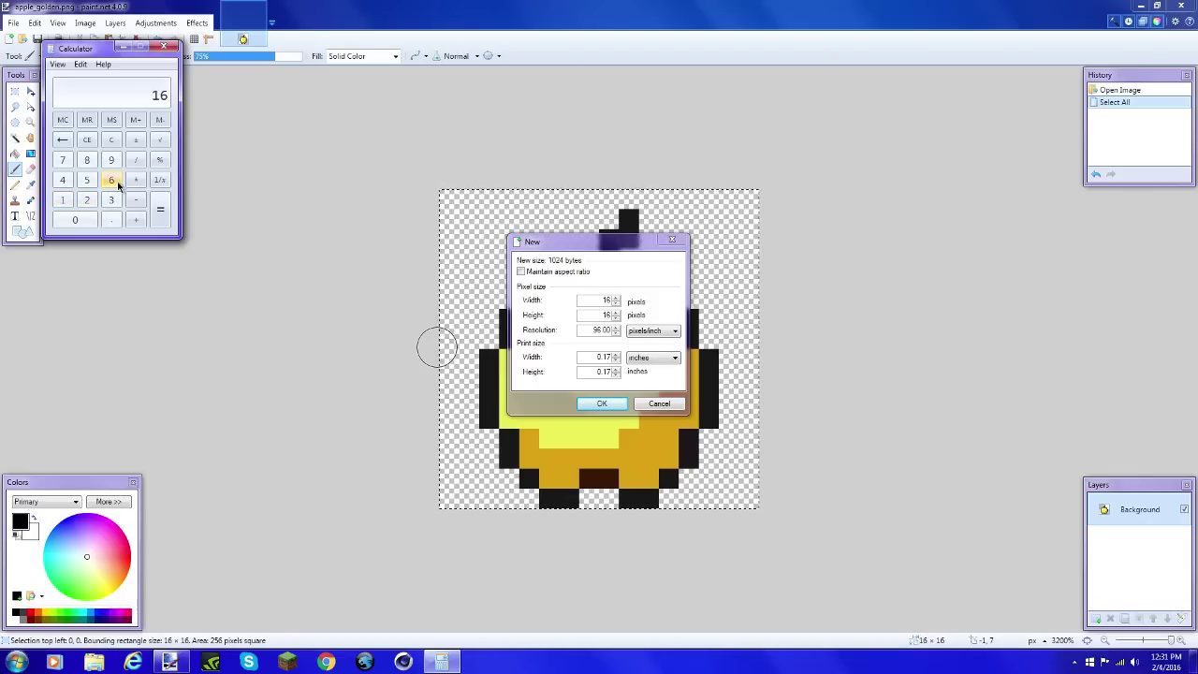
{"action": "left_click", "coordinate": [139, 184]}
{"action": "left_click", "coordinate": [62, 179]}
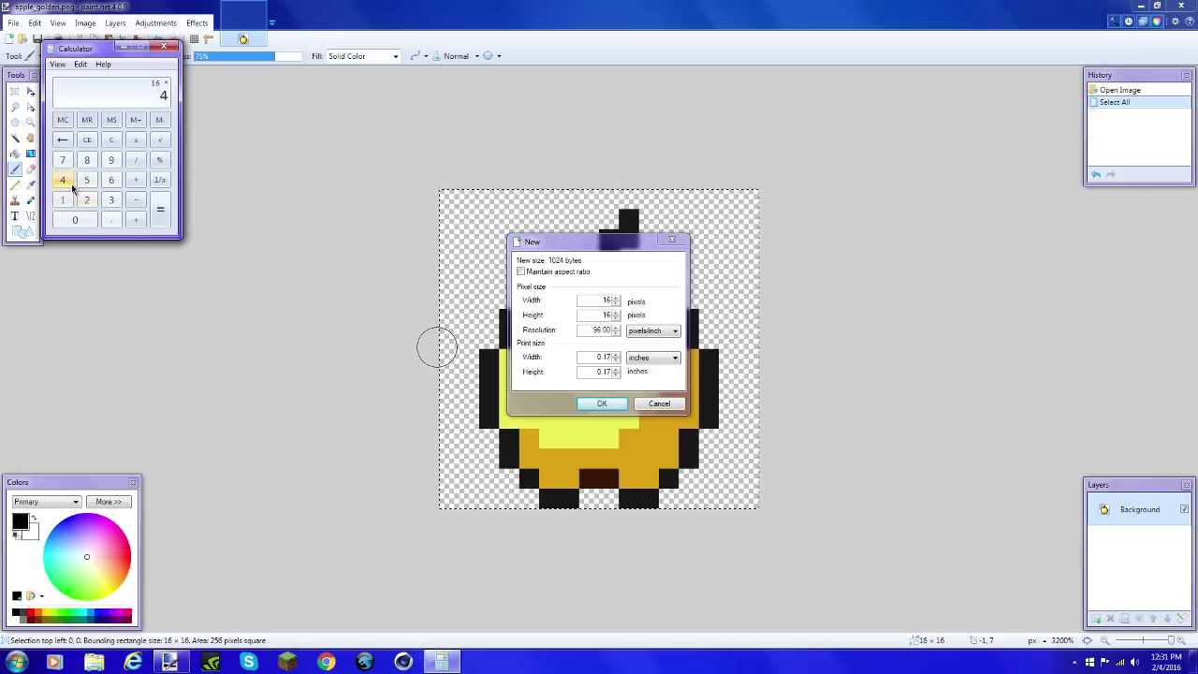
{"action": "left_click", "coordinate": [160, 209]}
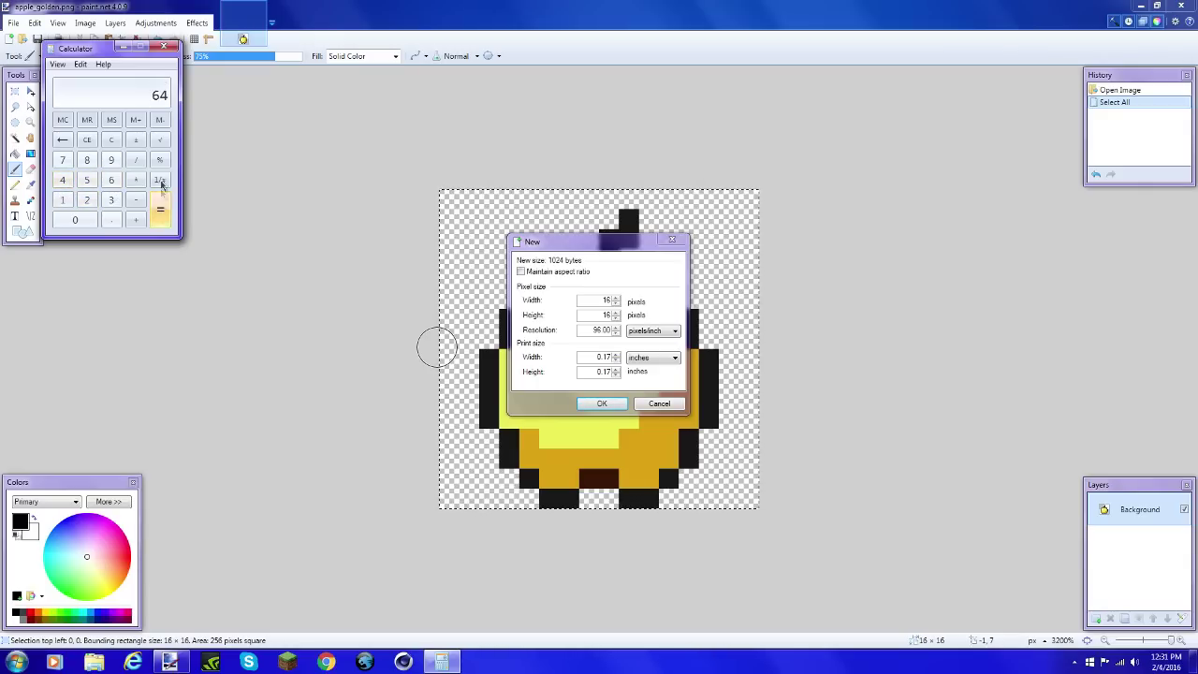
{"action": "left_click", "coordinate": [164, 47]}
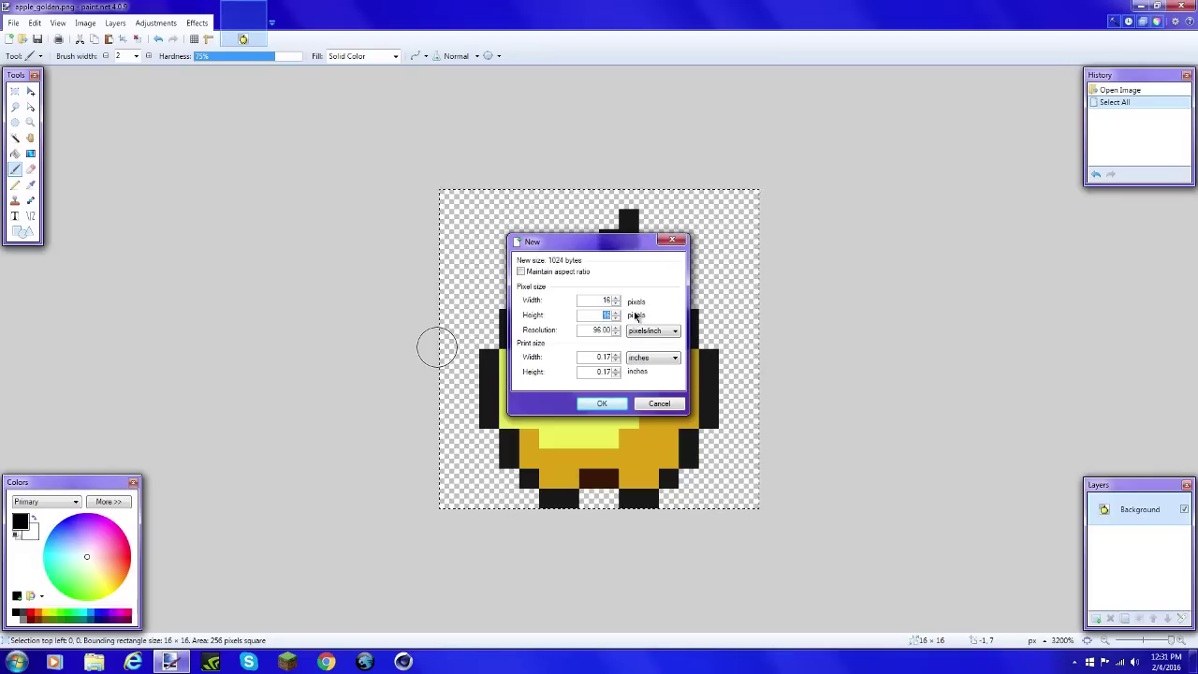
Create a 16×64 image and paste four golden apple copies stacked top to bottom.
{"action": "type", "text": "64"}
{"action": "left_click", "coordinate": [602, 404]}
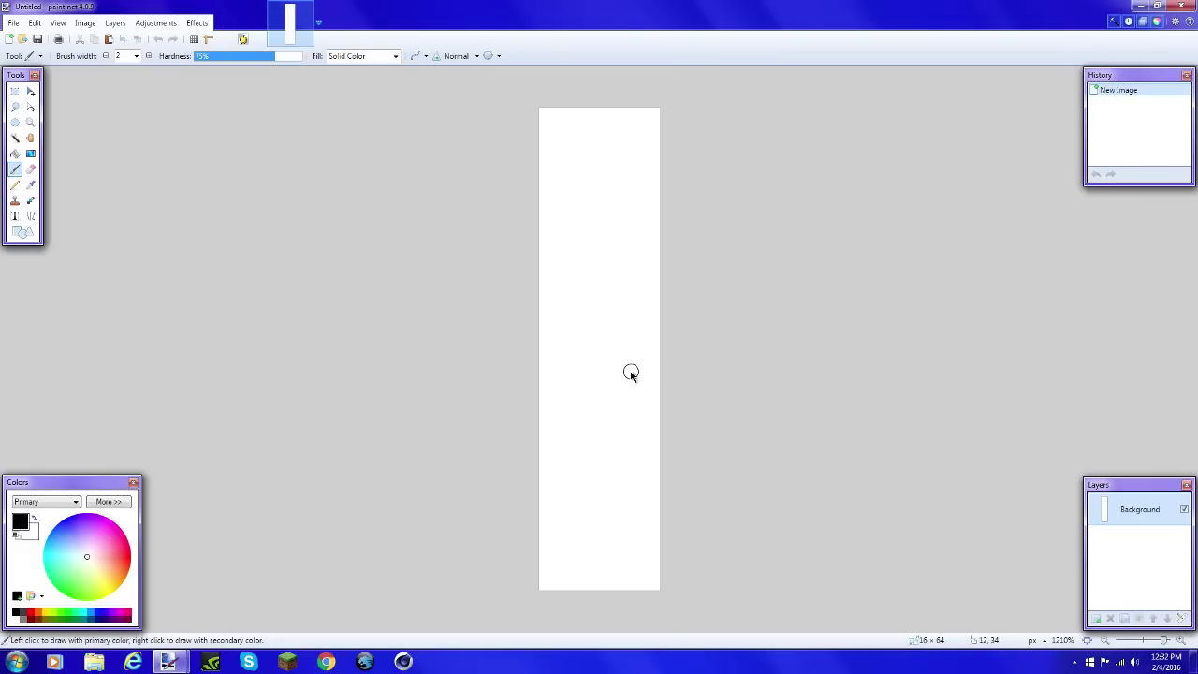
{"action": "key", "text": "ctrl+v"}
{"action": "key", "text": "ctrl+v"}
{"action": "left_click_drag", "start_coordinate": [676, 246], "coordinate": [676, 368]}
{"action": "key", "text": "ctrl+v"}
{"action": "left_click_drag", "start_coordinate": [676, 249], "coordinate": [677, 490]}
{"action": "key", "text": "ctrl+v"}
{"action": "left_click_drag", "start_coordinate": [677, 246], "coordinate": [676, 609]}
{"action": "key", "text": "ctrl+a"}
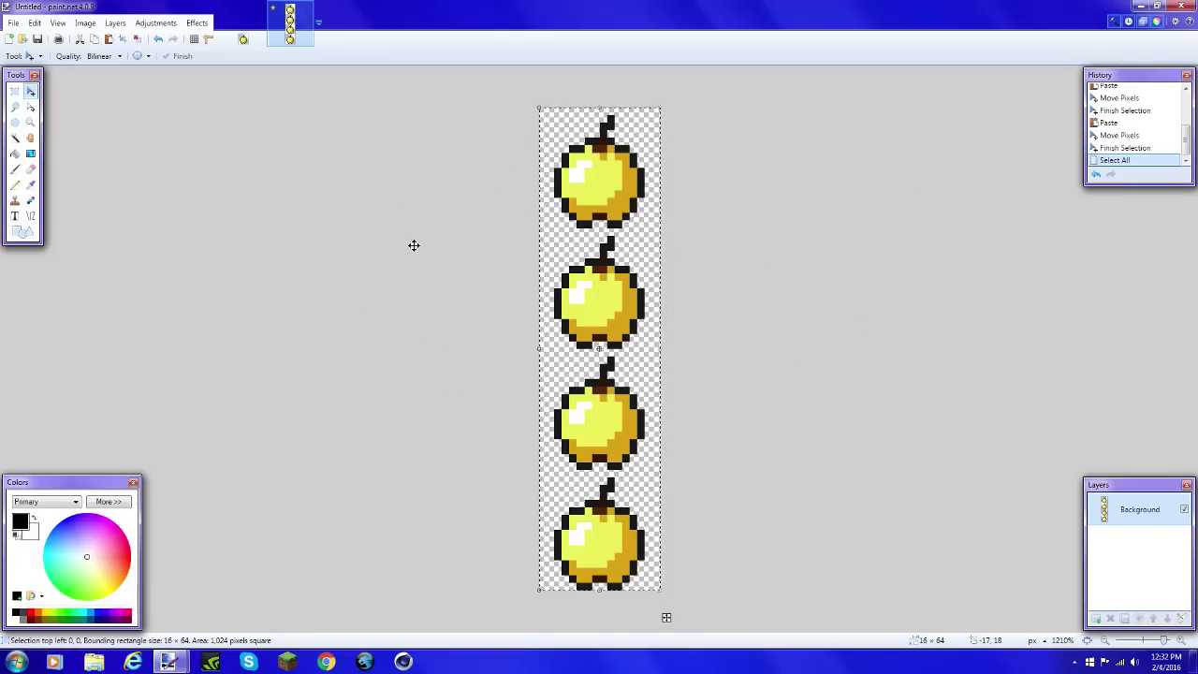
{"action": "scroll", "coordinate": [414, 245], "scroll_direction": "up", "scroll_amount": 4}
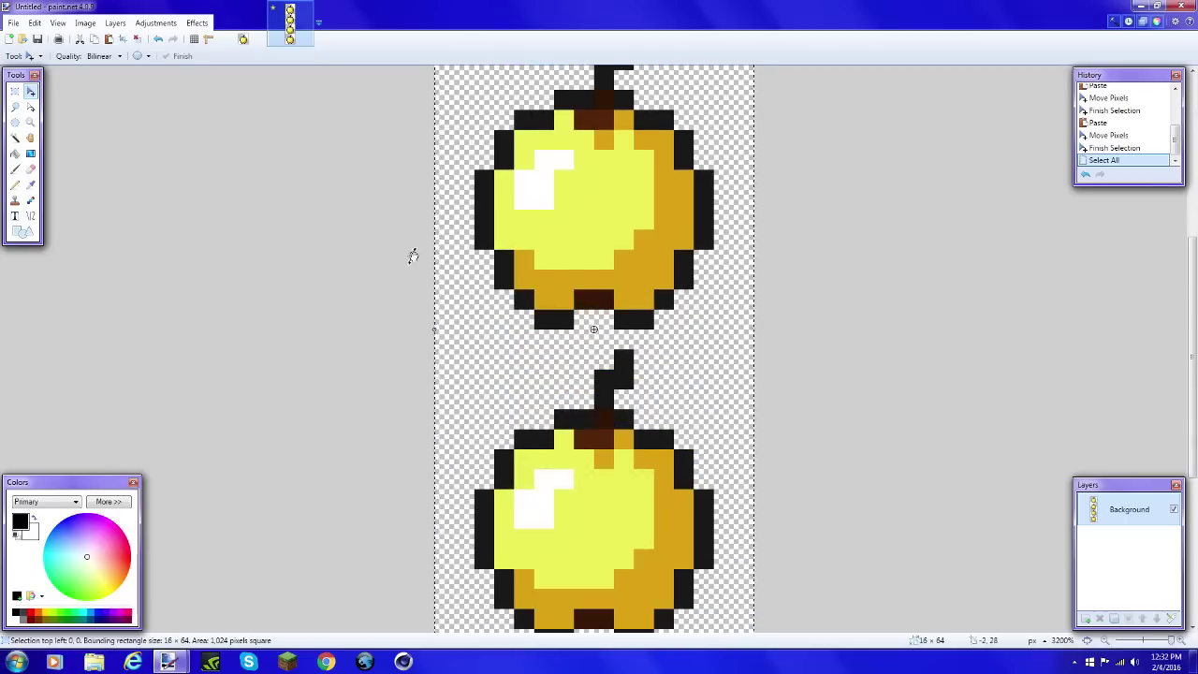
Select the second apple's body and highlight with the Magic Wand.
{"action": "key", "text": "s"}
{"action": "left_click_drag", "start_coordinate": [446, 334], "coordinate": [753, 655]}
{"action": "left_click_drag", "start_coordinate": [735, 361], "coordinate": [735, 424]}
{"action": "scroll", "coordinate": [736, 422], "scroll_direction": "down", "scroll_amount": 4}
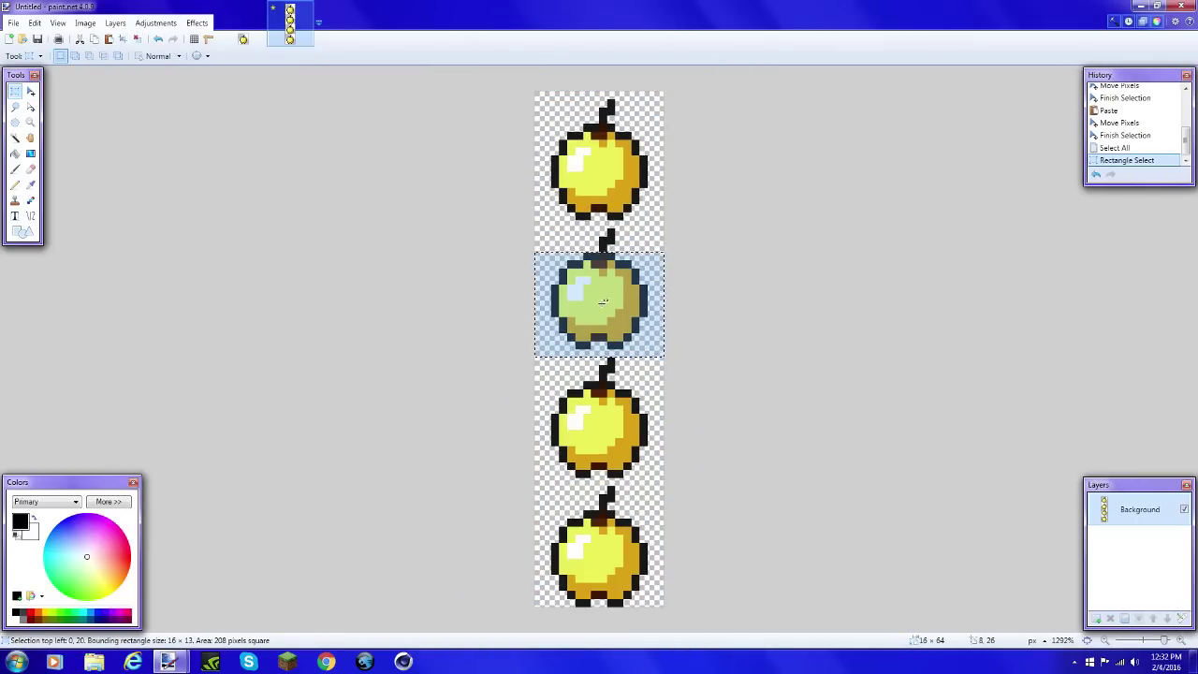
{"action": "key", "text": "s"}
{"action": "key", "text": "s"}
{"action": "key", "text": "s"}
{"action": "key", "text": "s"}
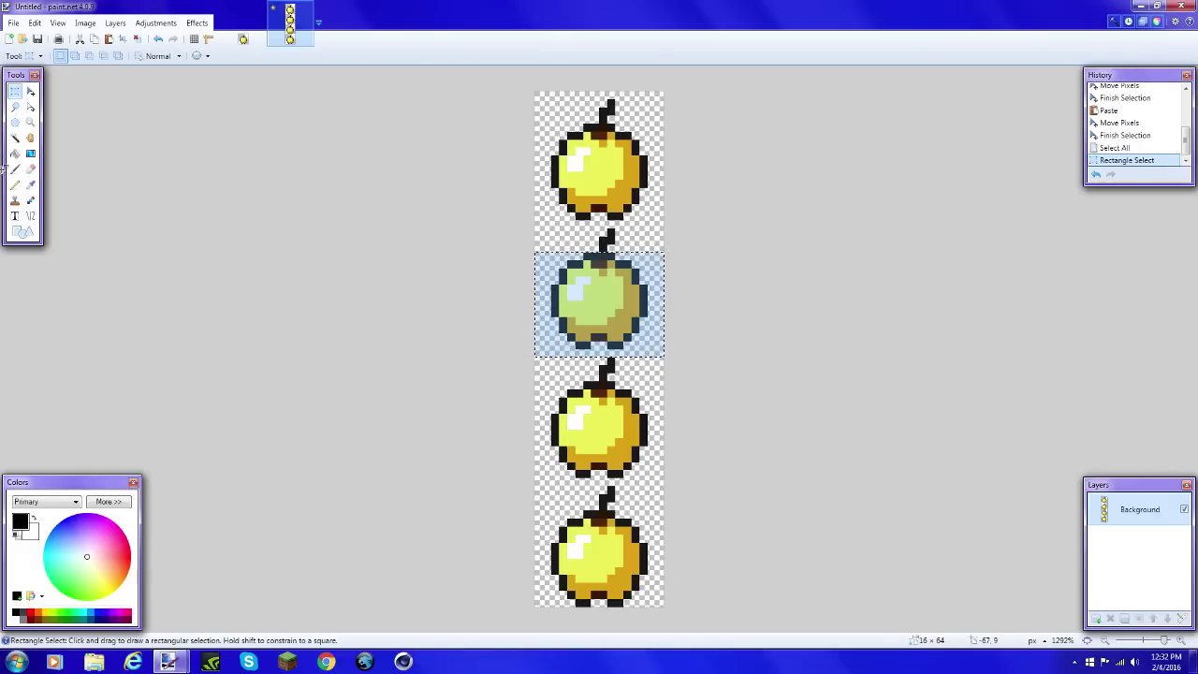
{"action": "key", "text": "s"}
{"action": "key", "text": "s"}
{"action": "key", "text": "s"}
{"action": "key", "text": "s"}
{"action": "key", "text": "s"}
{"action": "key", "text": "s"}
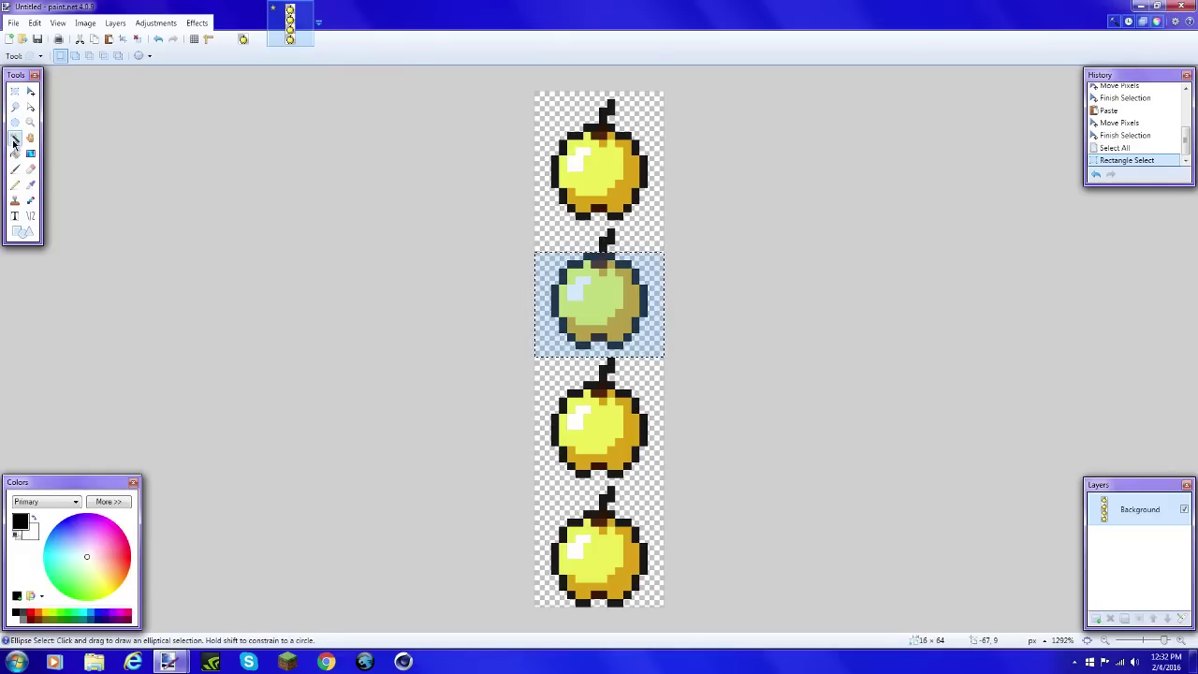
{"action": "left_click", "coordinate": [14, 139]}
{"action": "left_click", "coordinate": [610, 305]}
{"action": "left_click", "coordinate": [577, 290], "text": "ctrl"}
Shift the selected apple's hue to cyan with Hue / Saturation, then select the whole canvas.
{"action": "left_click", "coordinate": [155, 22]}
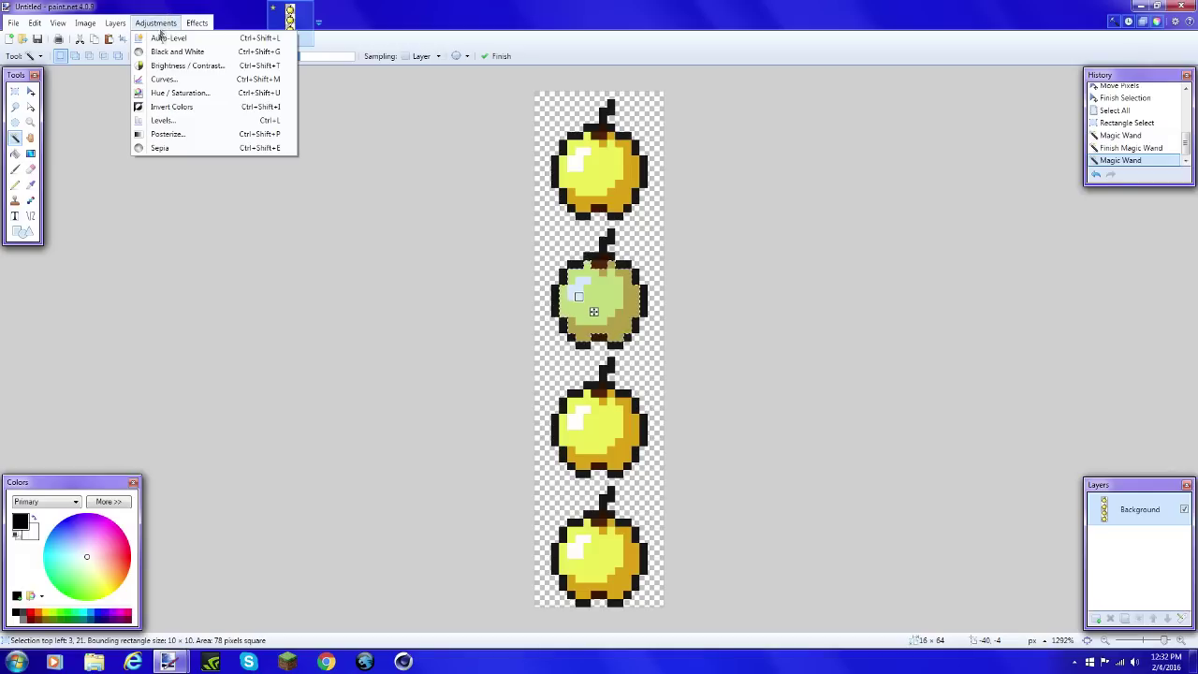
{"action": "left_click", "coordinate": [177, 92]}
{"action": "left_click", "coordinate": [613, 293]}
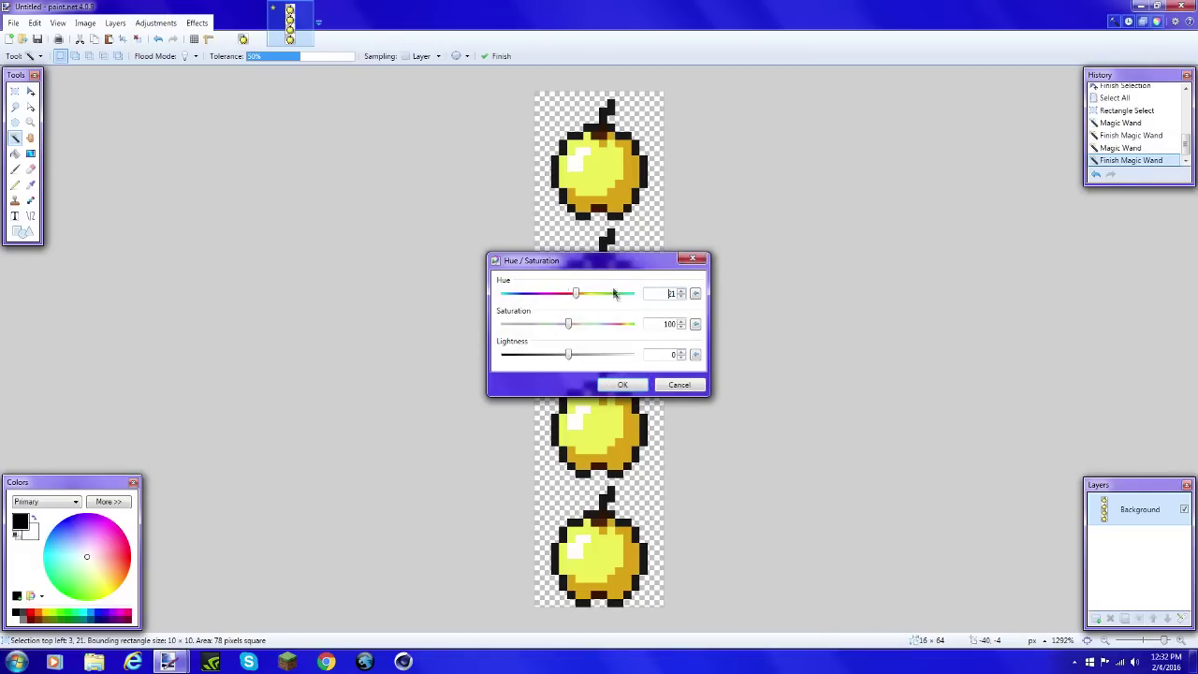
{"action": "left_click", "coordinate": [613, 294]}
{"action": "left_click_drag", "start_coordinate": [612, 264], "coordinate": [321, 271]}
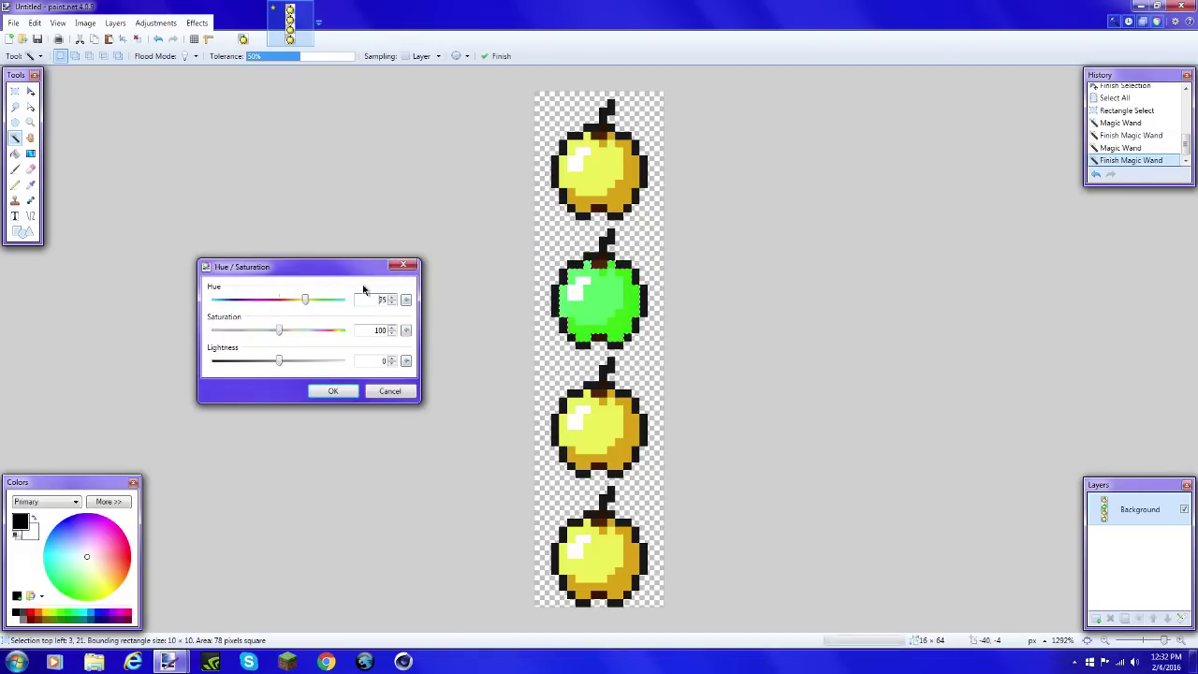
{"action": "left_click", "coordinate": [364, 292]}
{"action": "left_click", "coordinate": [356, 288]}
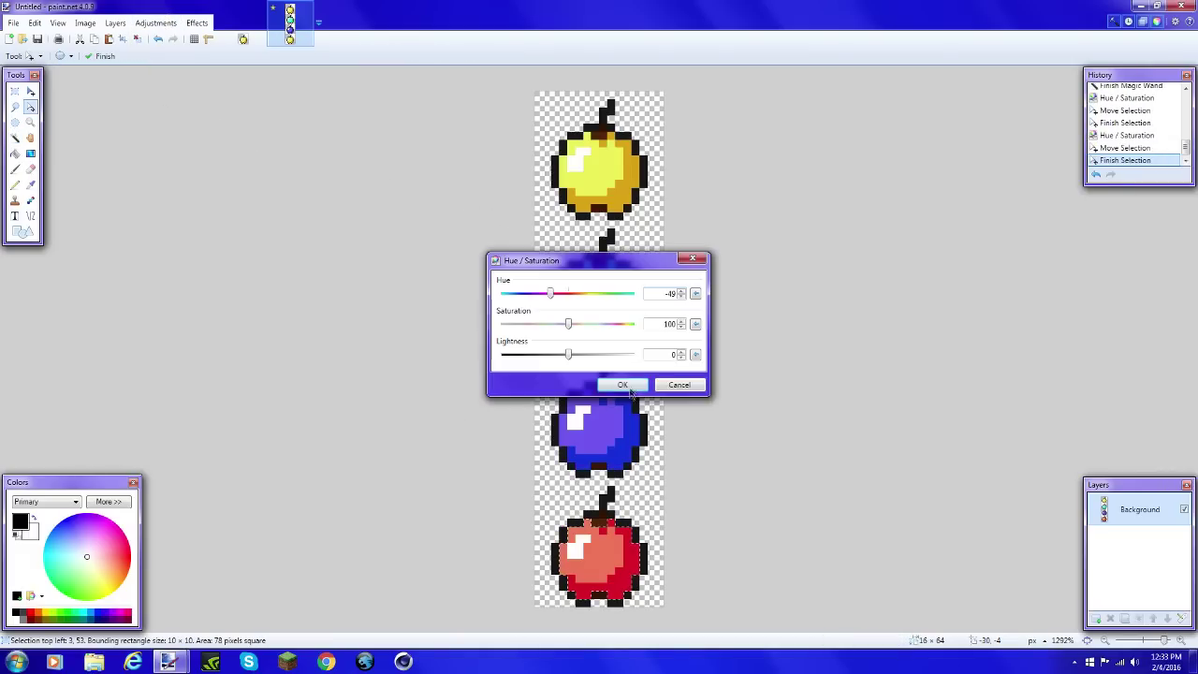
{"action": "left_click", "coordinate": [627, 387]}
{"action": "key", "text": "ctrl+a"}
{"action": "left_click", "coordinate": [815, 275]}
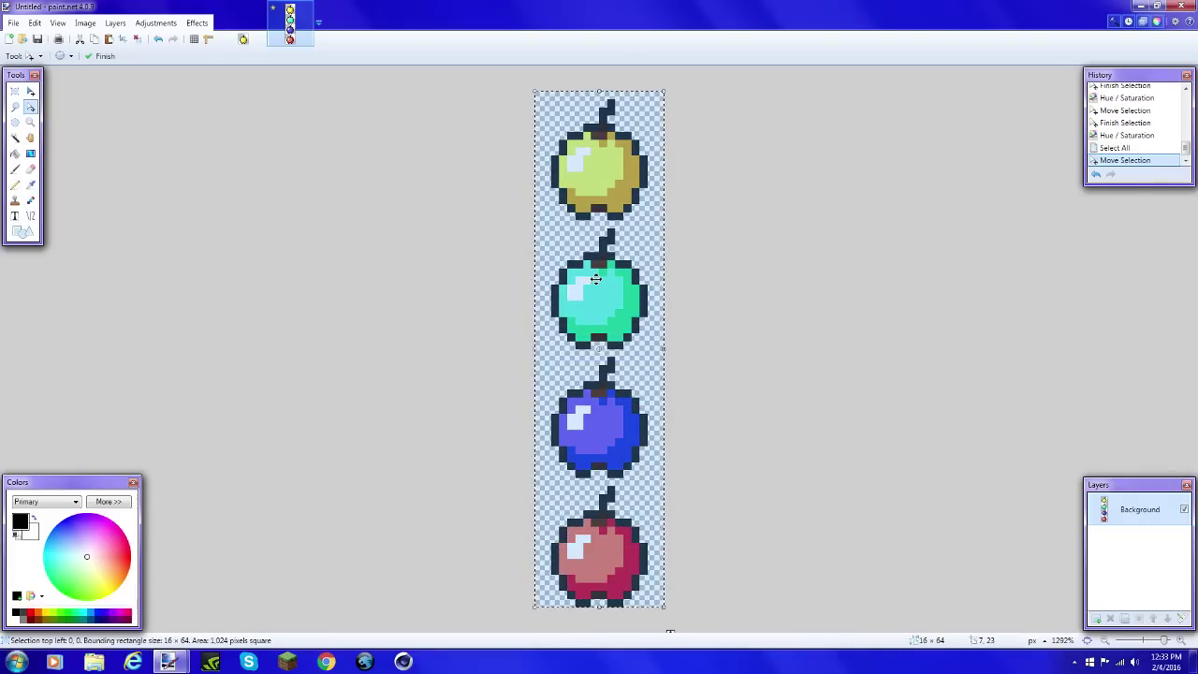
{"action": "key", "text": "ctrl+s"}
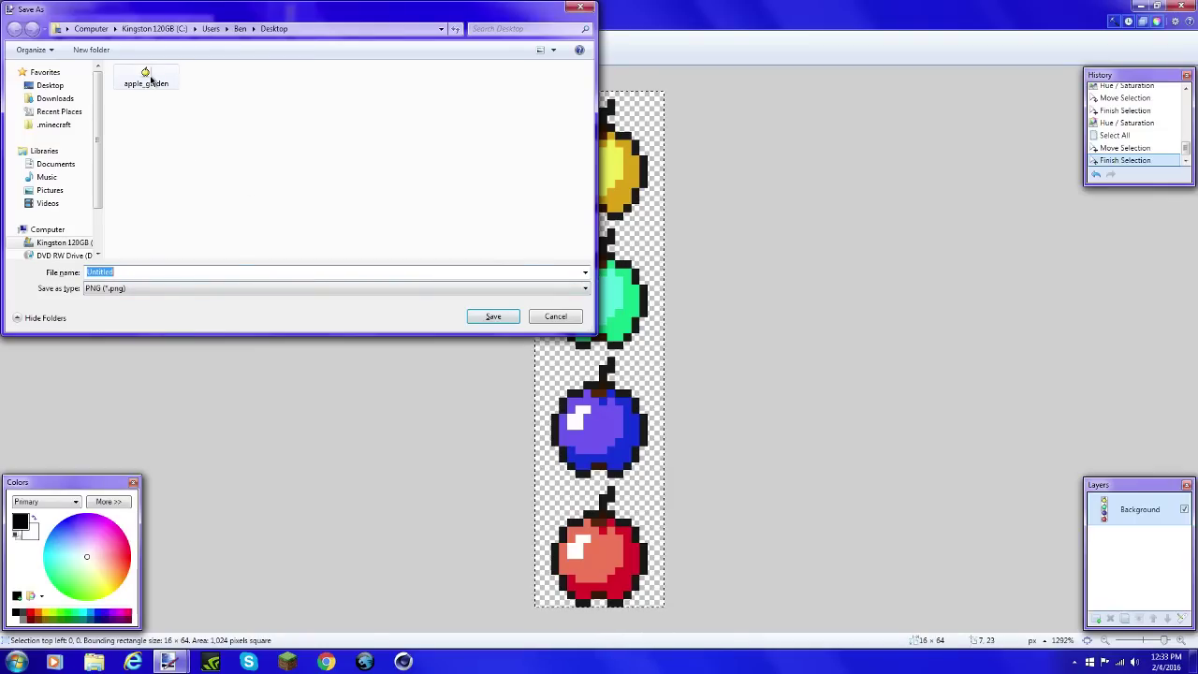
Save the strip as PNG over the existing apple_golden file, confirming the replacement.
{"action": "left_click", "coordinate": [150, 82]}
{"action": "left_click", "coordinate": [490, 316]}
{"action": "left_click", "coordinate": [629, 330]}
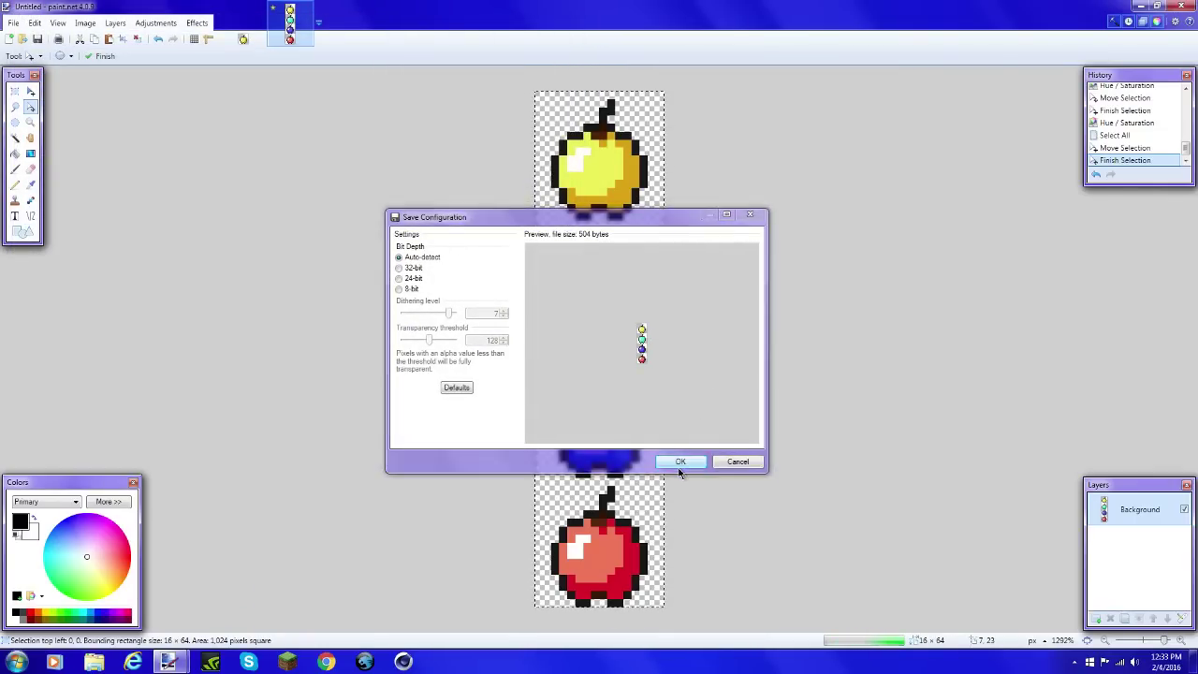
{"action": "left_click", "coordinate": [681, 462]}
{"action": "key", "text": "super+d"}
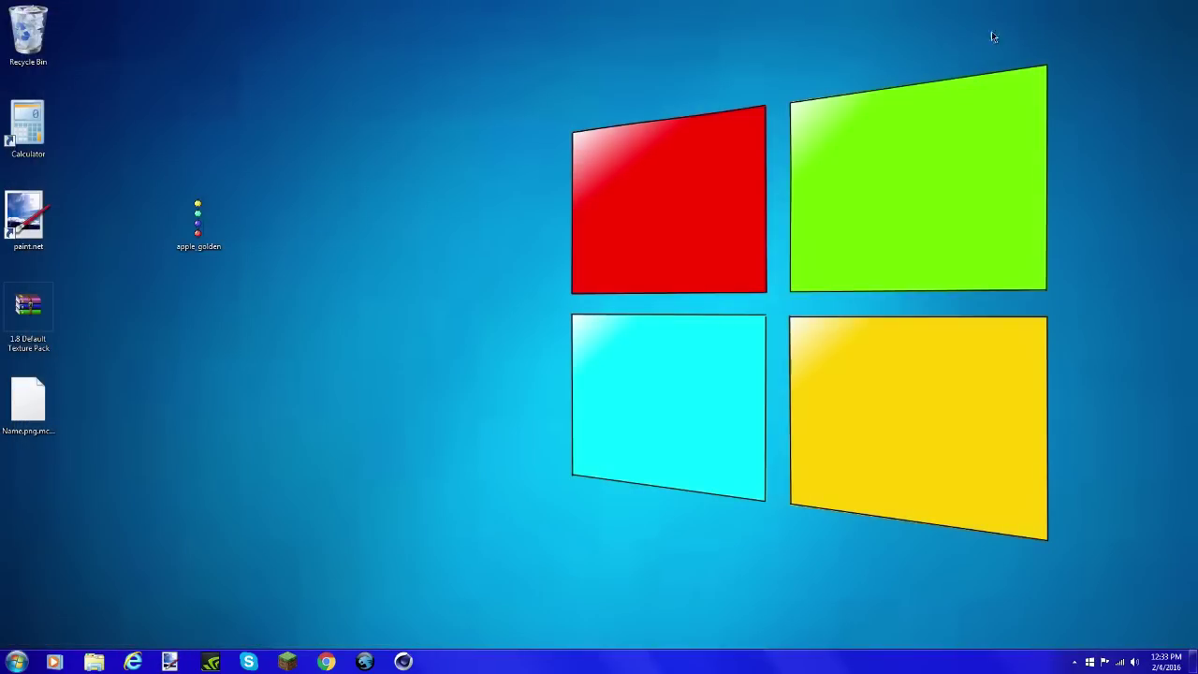
Move apple_golden.png and Name.png.mcmeta from the desktop into the assets\minecraft\textures\items folder.
{"action": "left_click_drag", "start_coordinate": [197, 220], "coordinate": [216, 297]}
{"action": "left_click", "coordinate": [159, 316]}
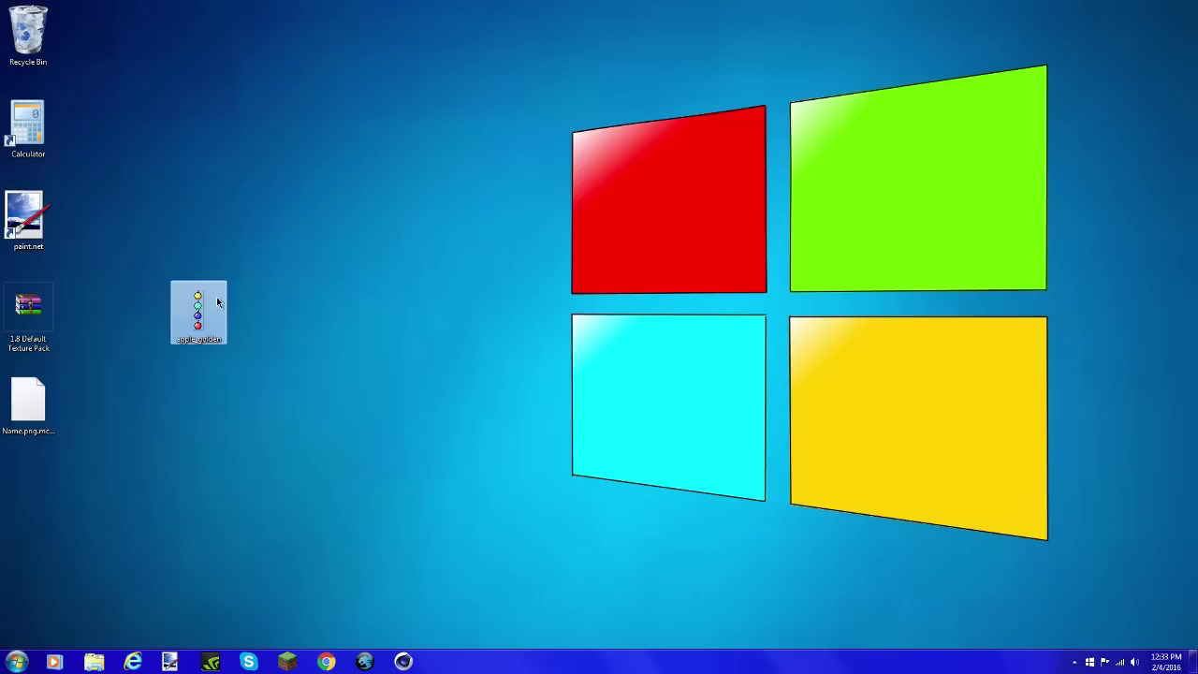
{"action": "left_click", "coordinate": [302, 309]}
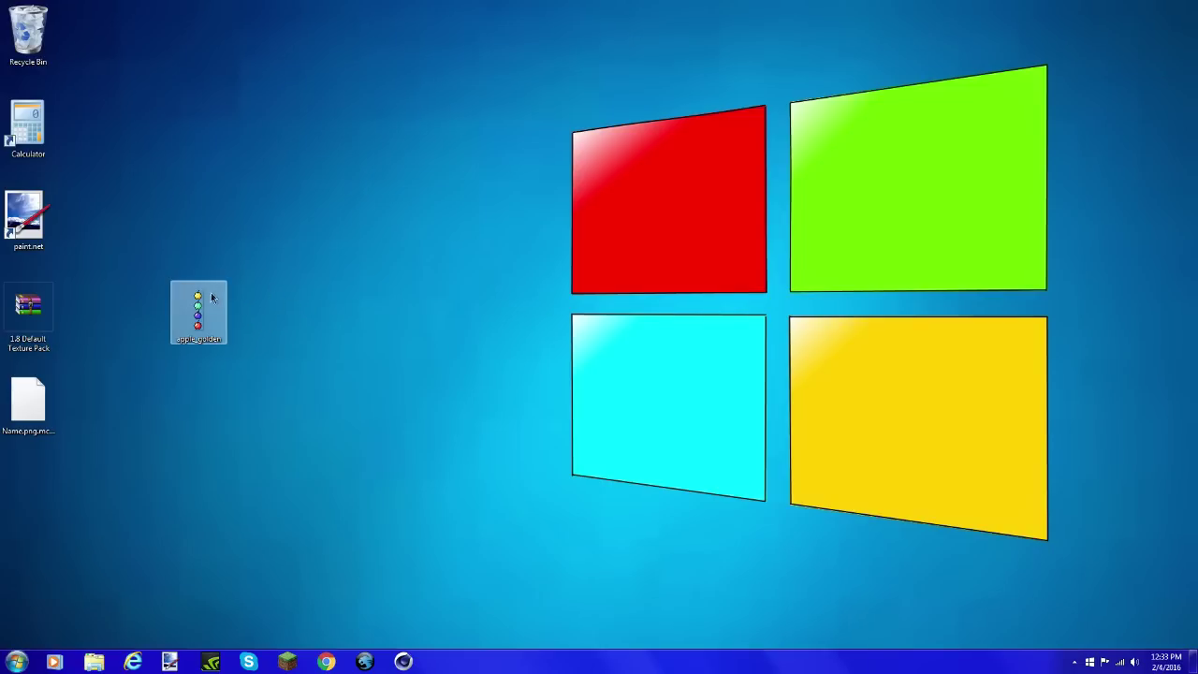
{"action": "mouse_move", "coordinate": [197, 312]}
{"action": "left_click_drag", "start_coordinate": [197, 312], "coordinate": [59, 468]}
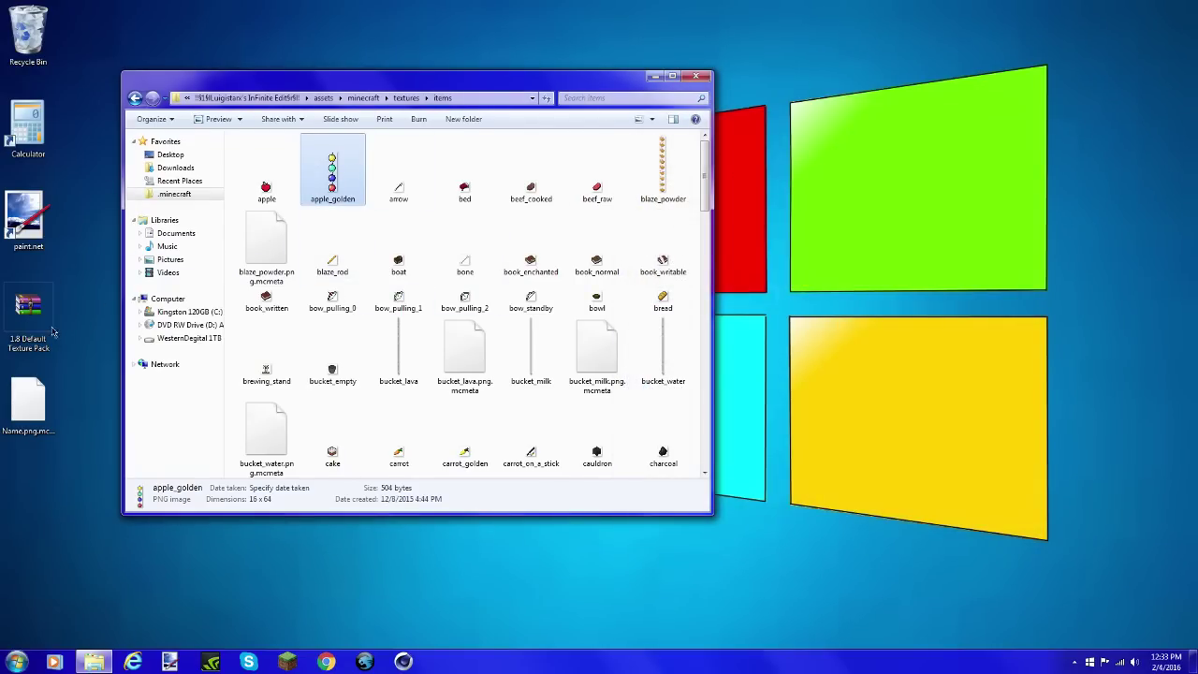
{"action": "left_click_drag", "start_coordinate": [25, 412], "coordinate": [337, 185]}
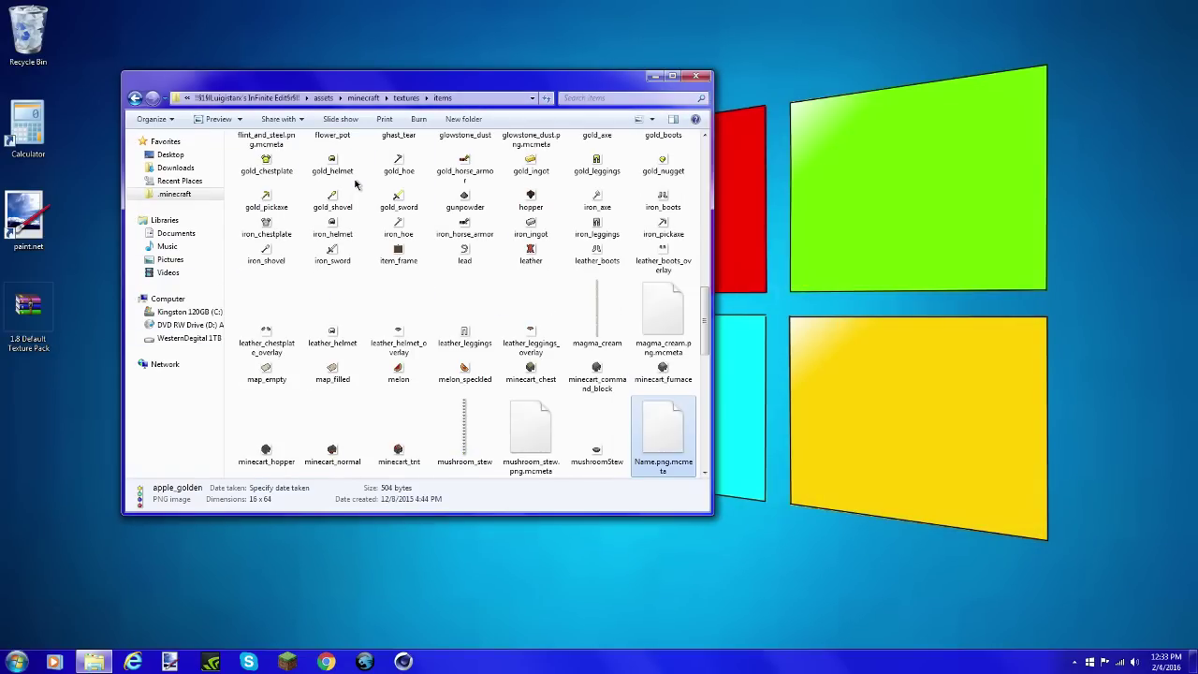
Rename Name.png.mcmeta to golden_apple.png.mcmeta.
{"action": "left_click", "coordinate": [661, 464]}
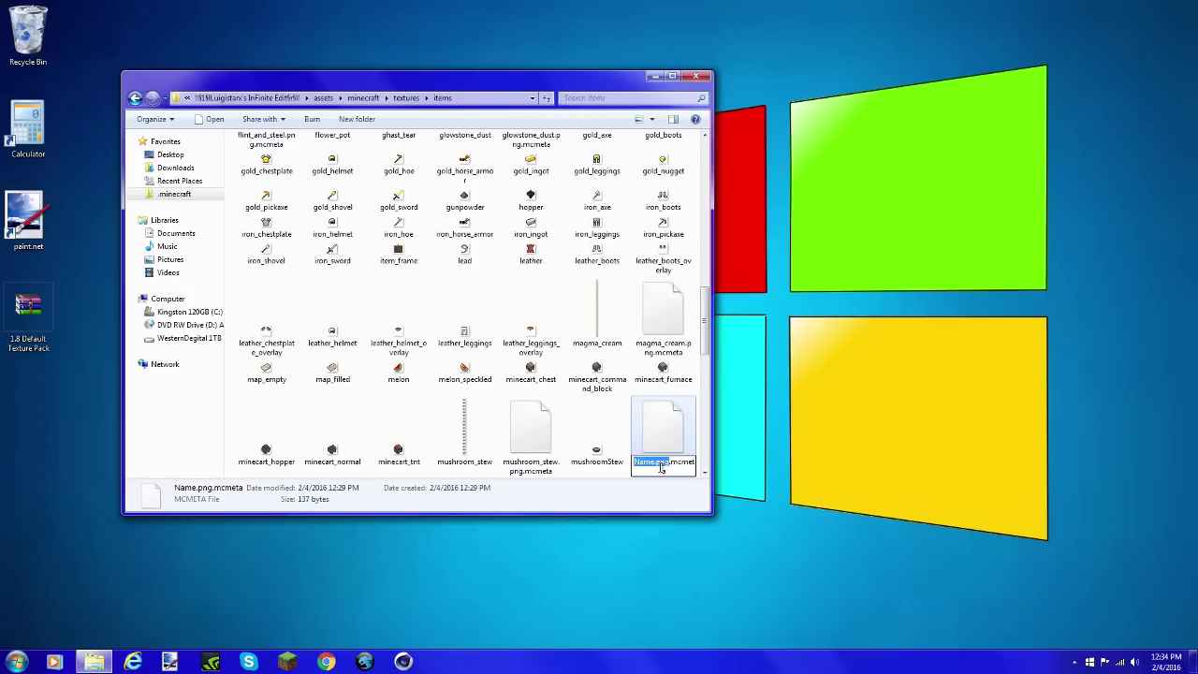
{"action": "type", "text": "gold"}
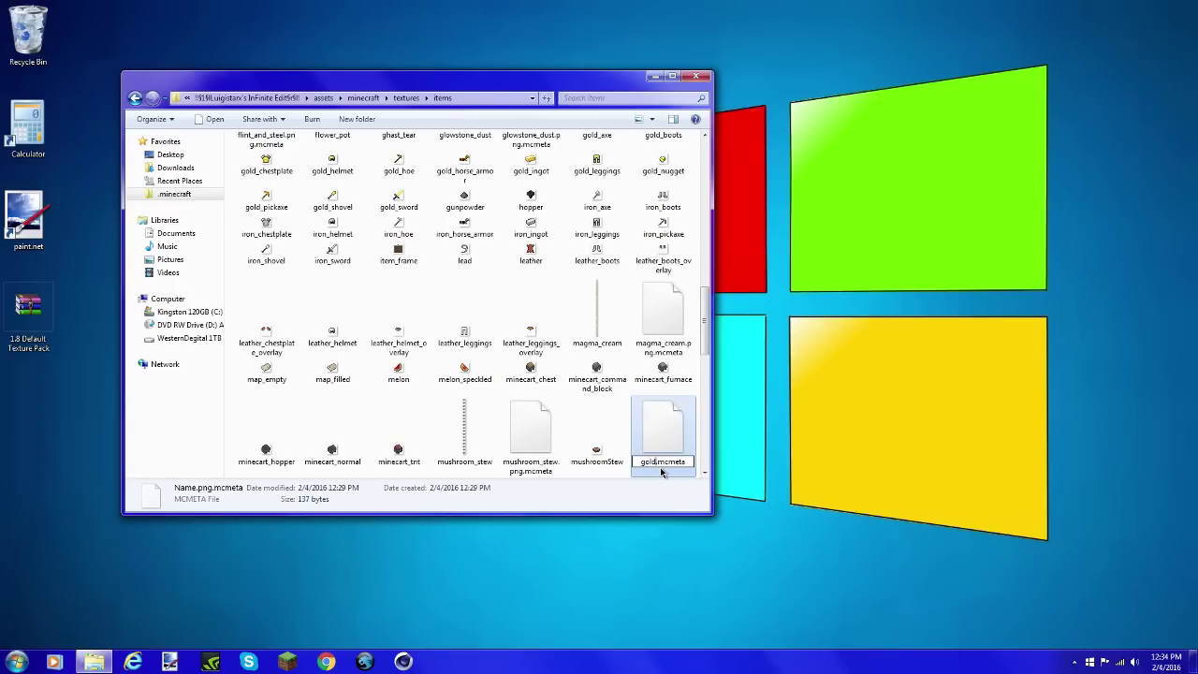
{"action": "type", "text": "en_apple"}
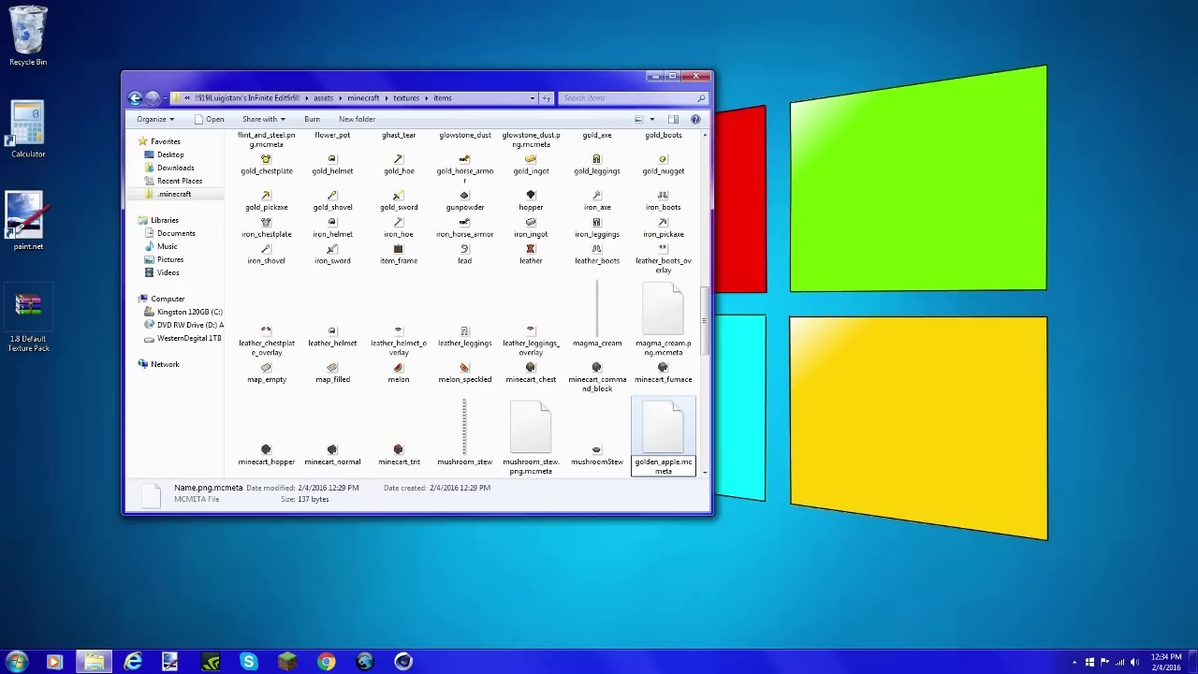
{"action": "type", "text": ".png"}
{"action": "key", "text": "Return"}
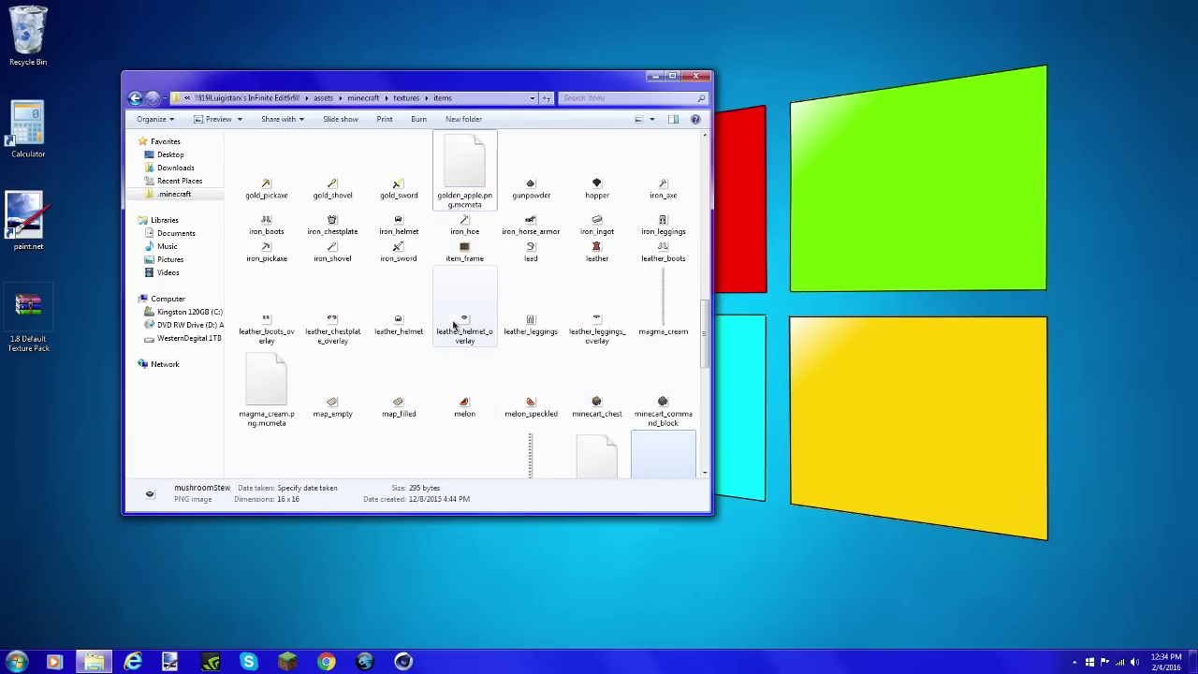
{"action": "scroll", "coordinate": [473, 336], "scroll_direction": "up", "scroll_amount": 4}
{"action": "scroll", "coordinate": [476, 394], "scroll_direction": "down", "scroll_amount": 3}
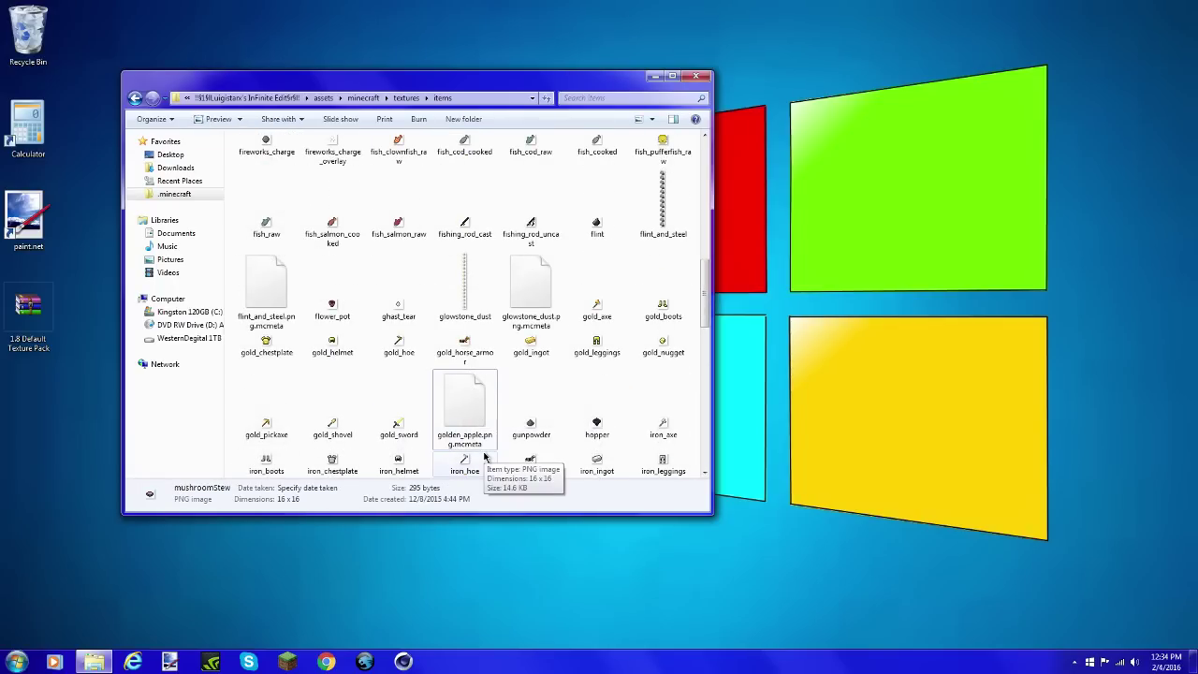
Correct the mcmeta file's name to apple_golden.png.mcmeta.
{"action": "key", "text": "F2"}
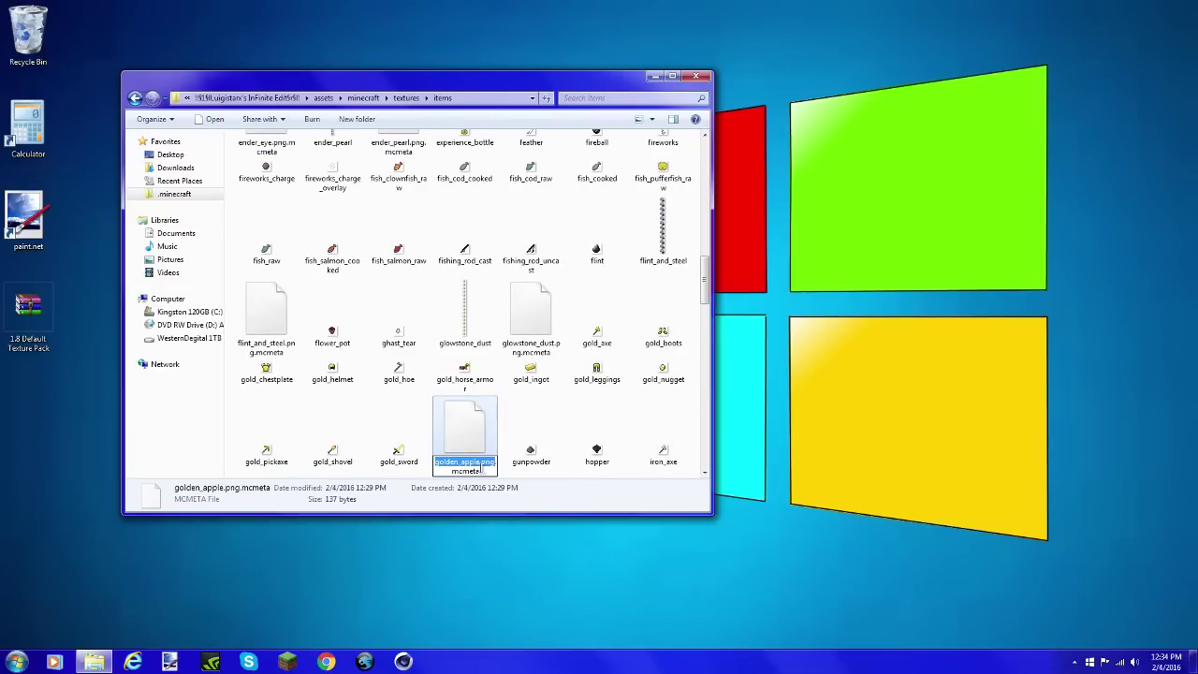
{"action": "type", "text": "a"}
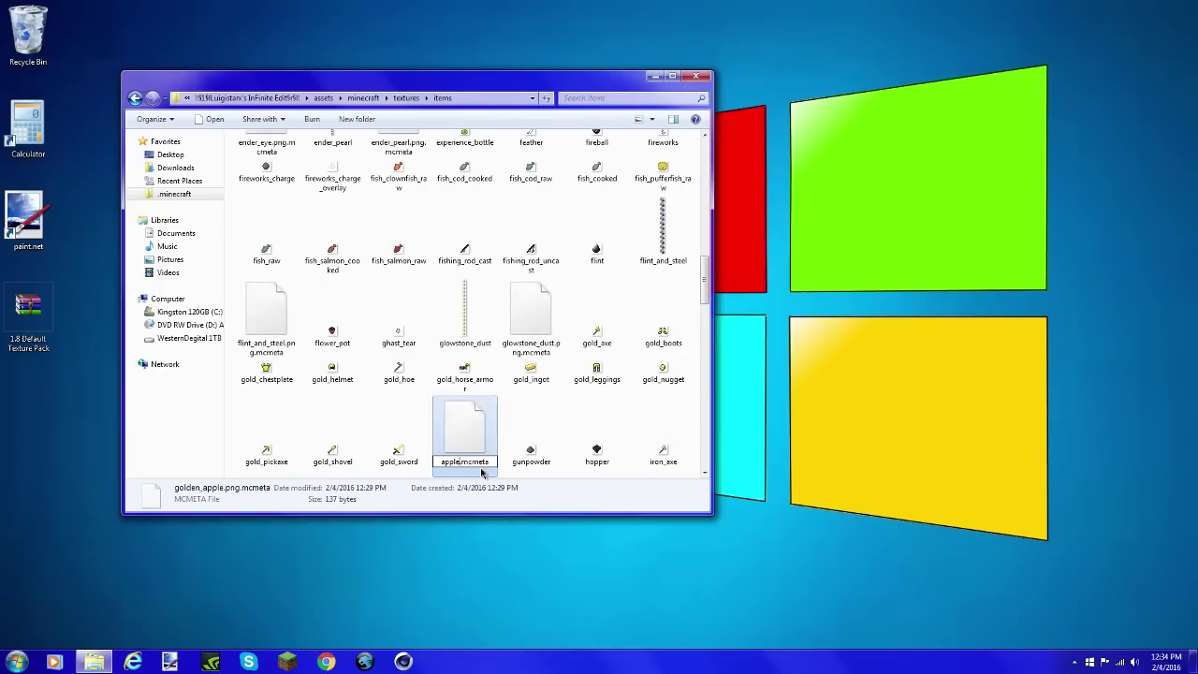
{"action": "type", "text": "pple_golden"}
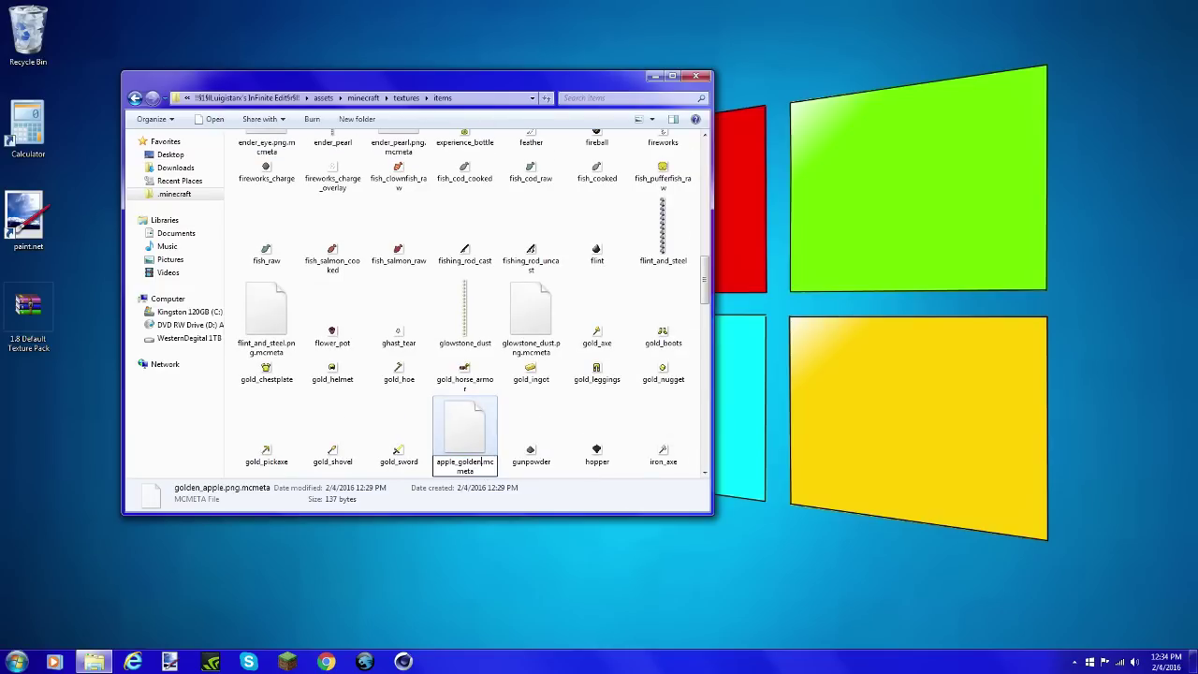
{"action": "type", "text": ".png."}
{"action": "key", "text": "Return"}
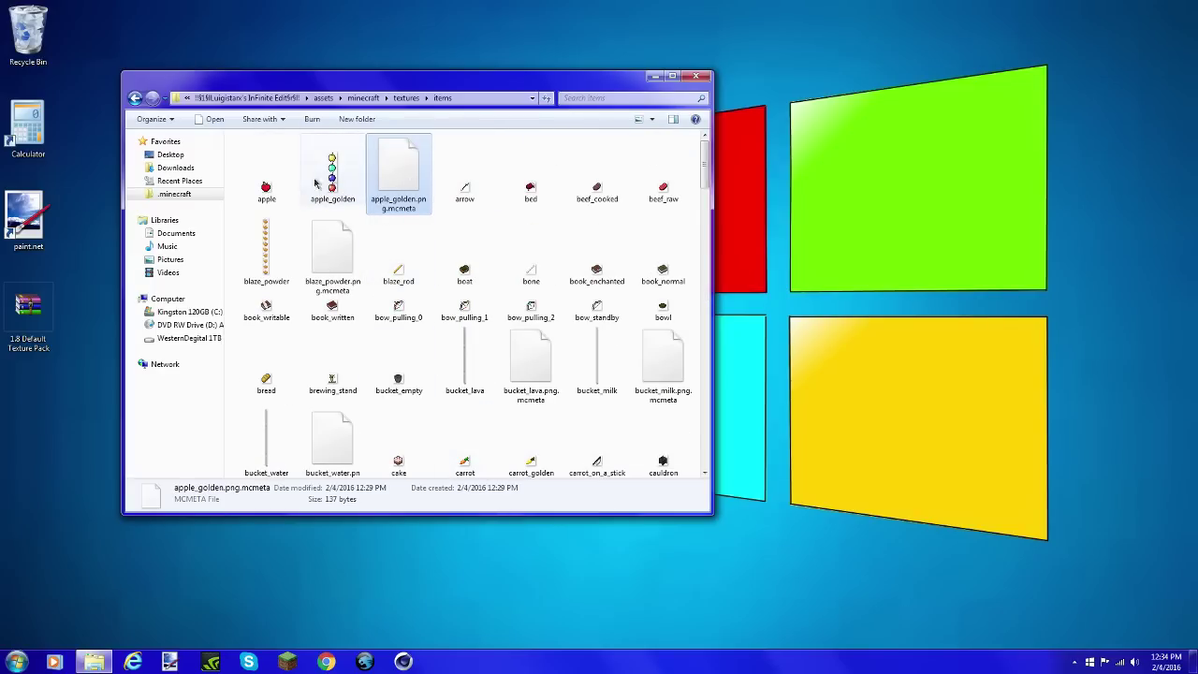
{"action": "right_click", "coordinate": [382, 174]}
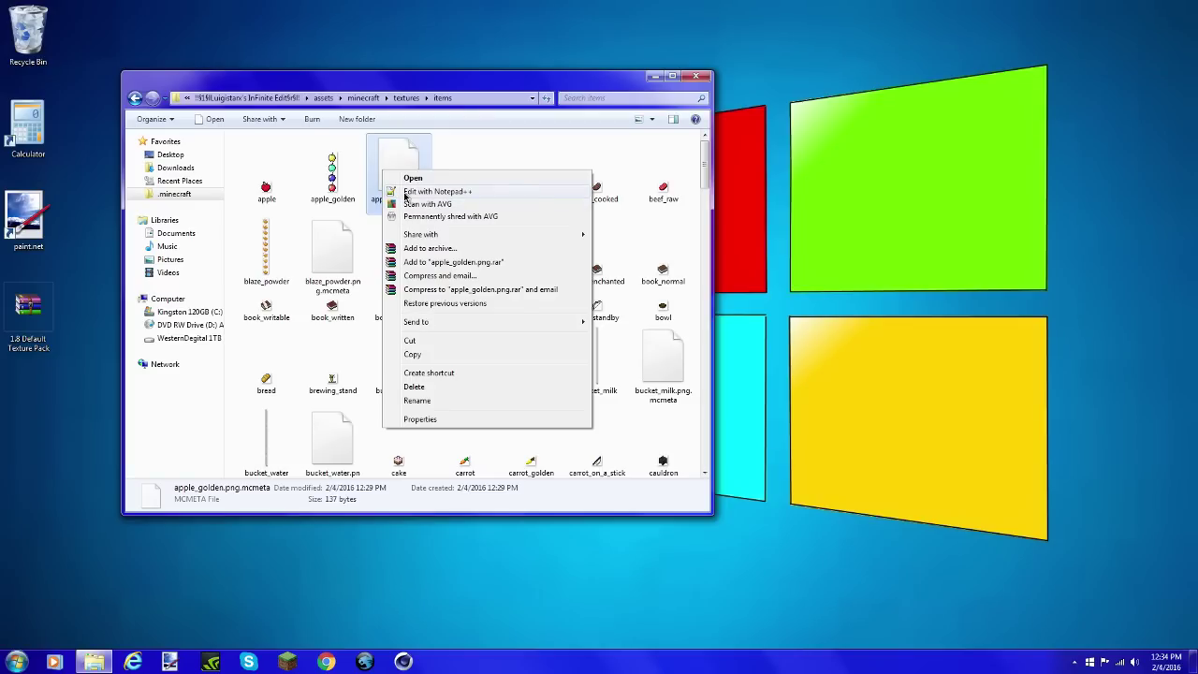
Open apple_golden.png.mcmeta in Notepad++ and delete frame entries 4 through 15.
{"action": "left_click", "coordinate": [405, 192]}
{"action": "left_click_drag", "start_coordinate": [94, 280], "coordinate": [15, 168]}
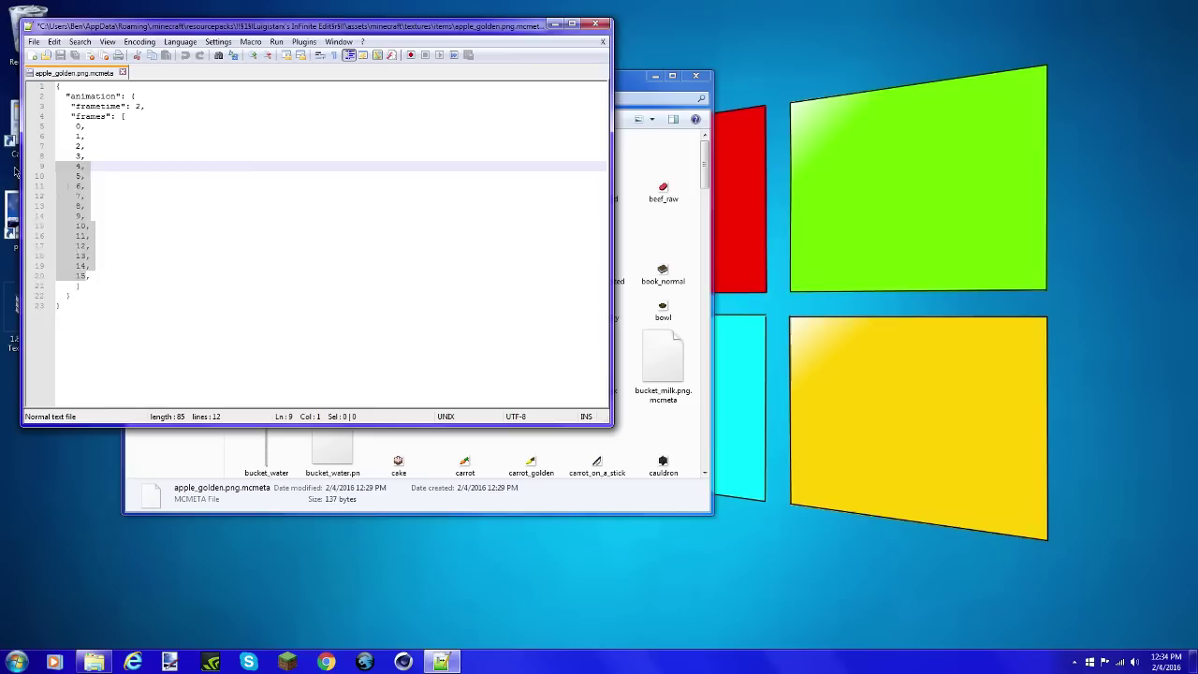
{"action": "key", "text": "BackSpace"}
{"action": "key", "text": "BackSpace"}
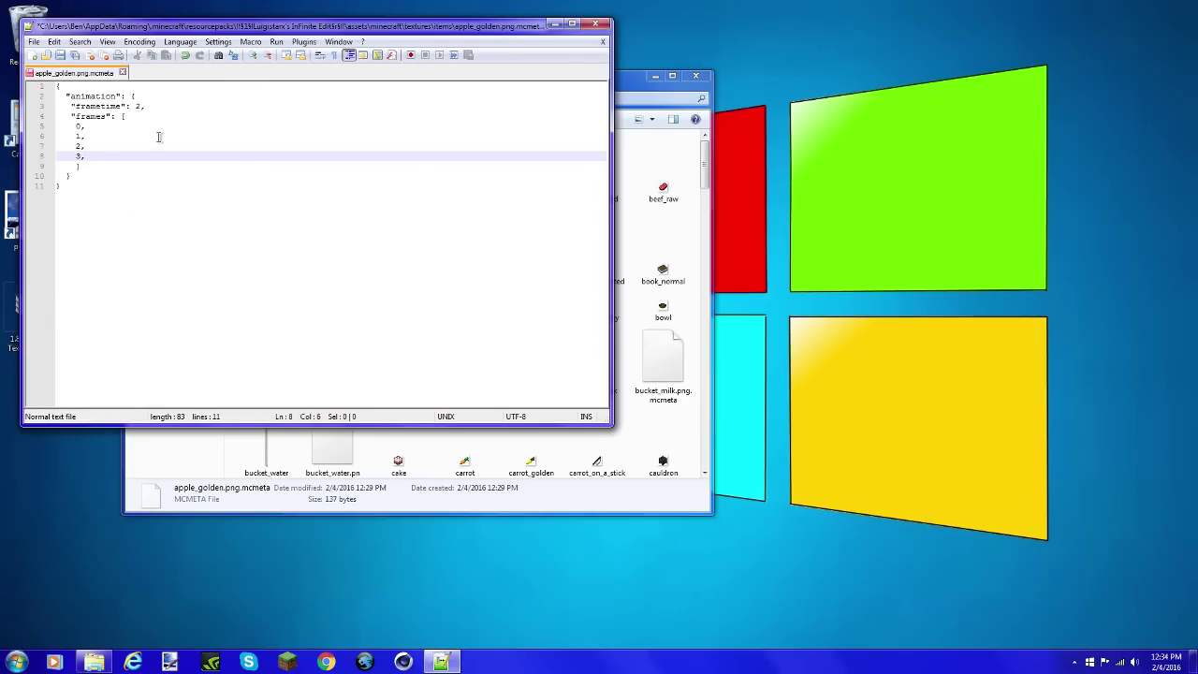
Save the trimmed mcmeta file, then close Notepad++ and the items folder.
{"action": "left_click", "coordinate": [60, 55]}
{"action": "left_click", "coordinate": [596, 23]}
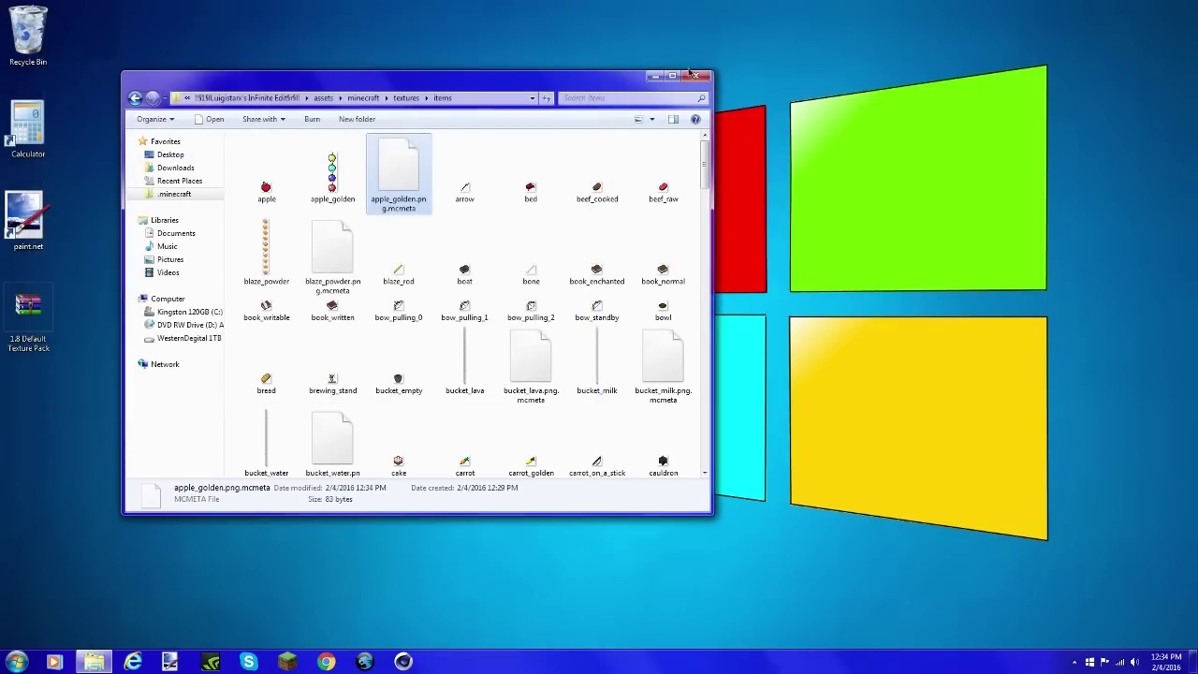
{"action": "left_click", "coordinate": [695, 75]}
In Minecraft, drop one golden apple and then the whole stack onto the block.
{"action": "left_click", "coordinate": [288, 666]}
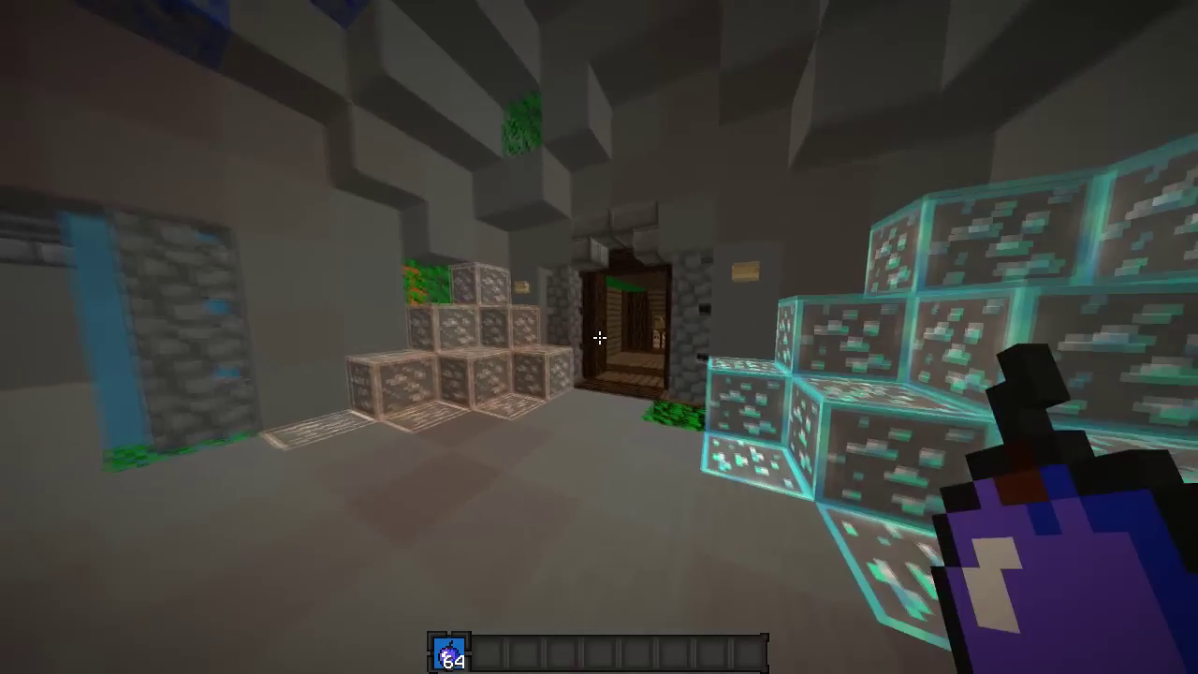
{"action": "key", "text": "q"}
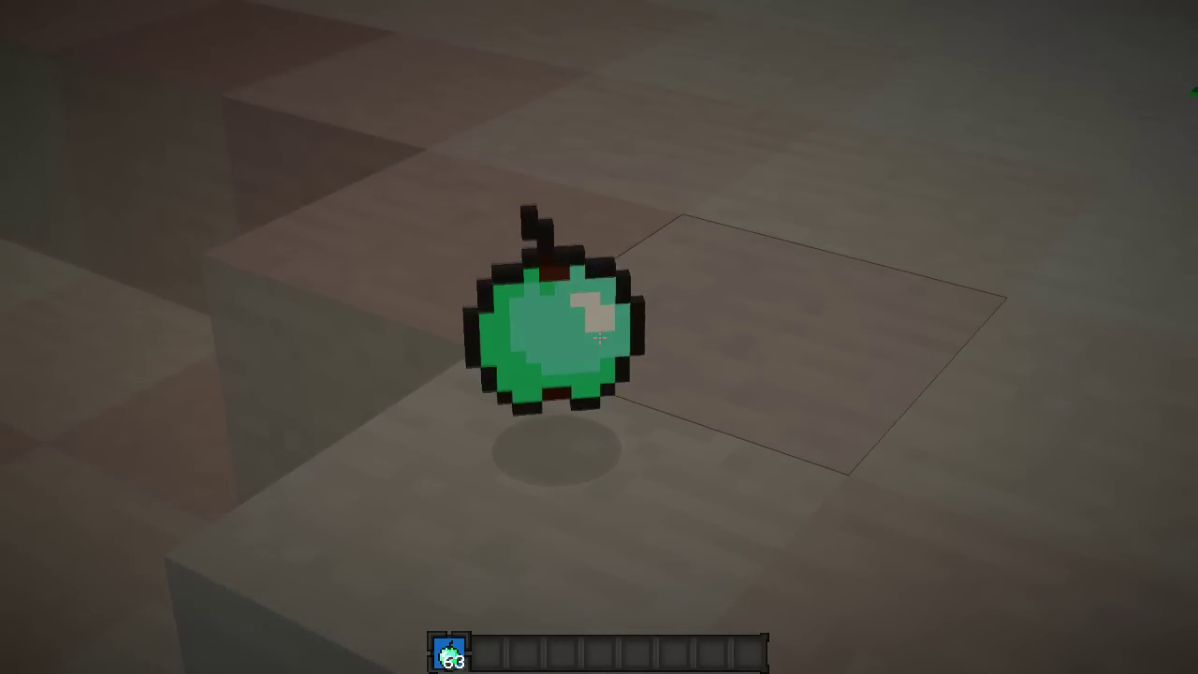
{"action": "key", "text": "ctrl+q"}
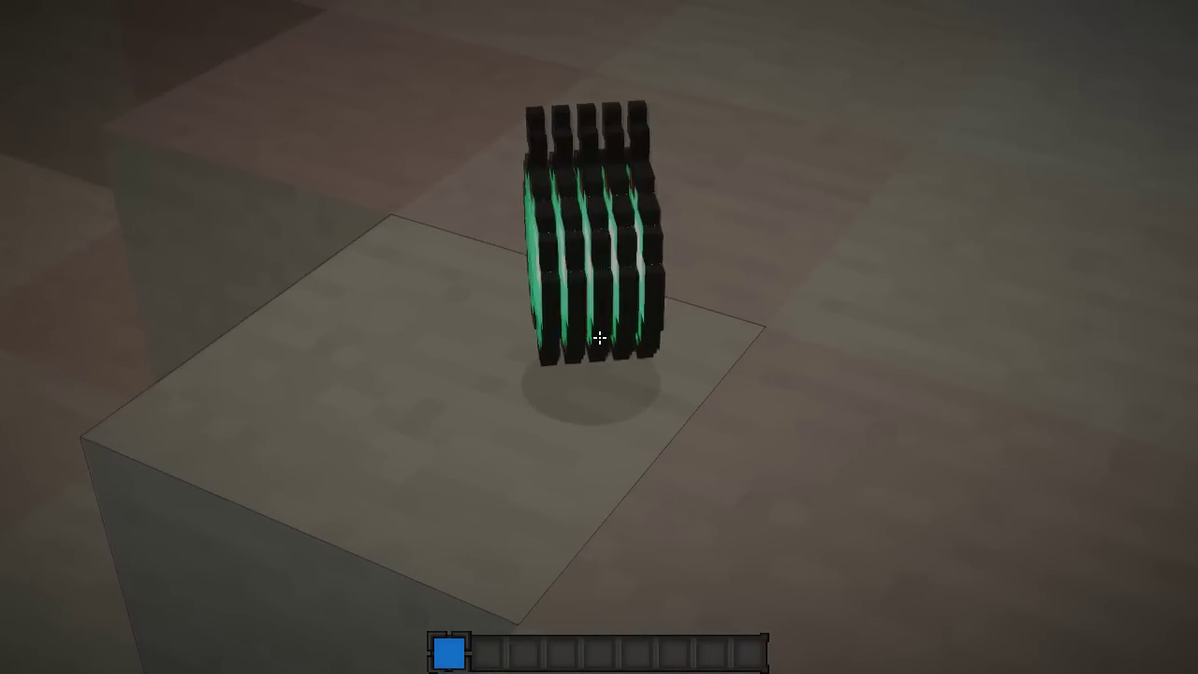